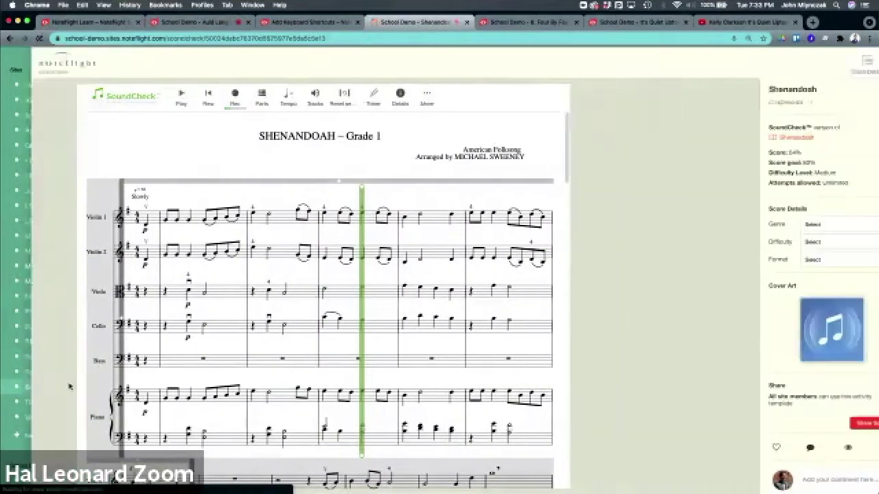
Step: Open the Pop Library from the site's libraries and look through its song catalog
left_click(69, 386)
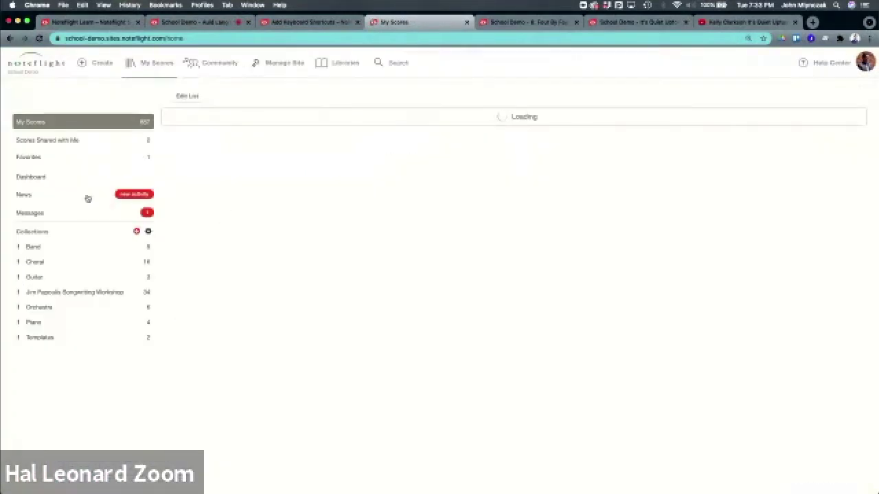
left_click(342, 66)
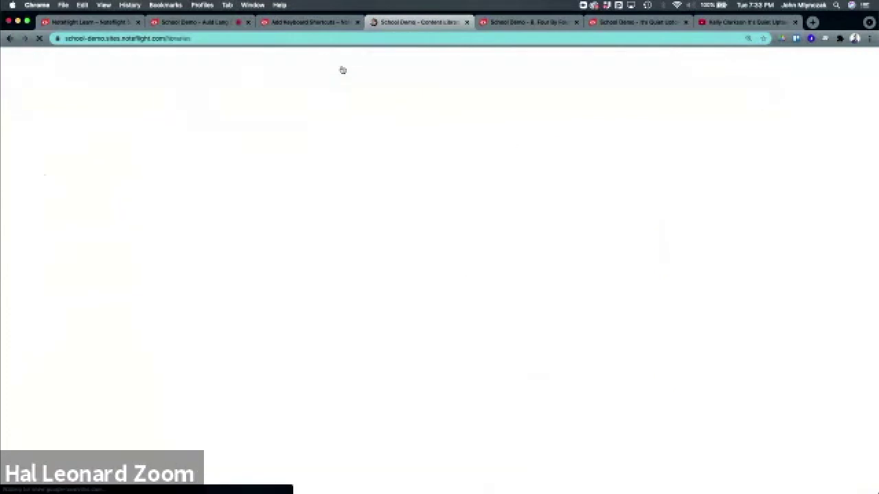
left_click(411, 275)
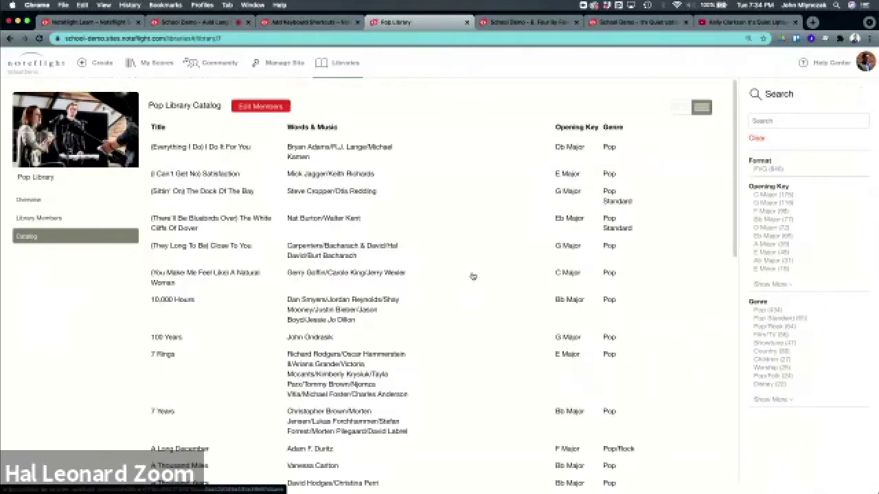
scroll(736, 153, "down", 2)
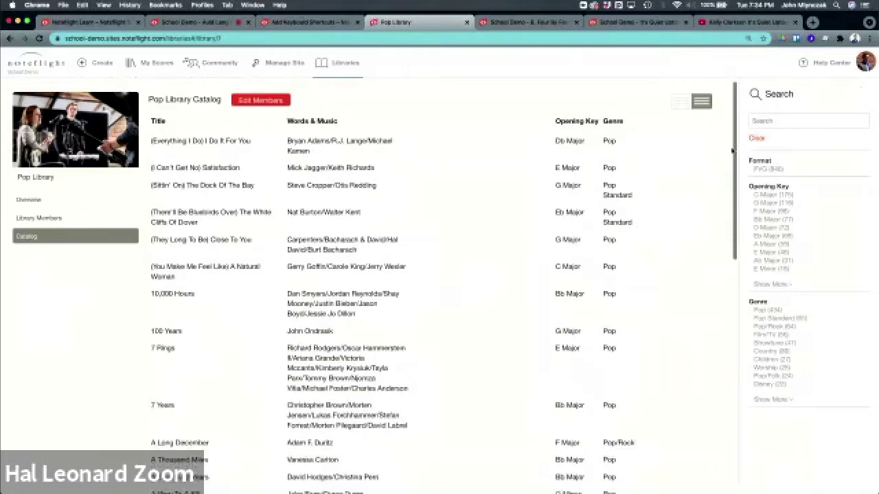
scroll(736, 152, "up", 2)
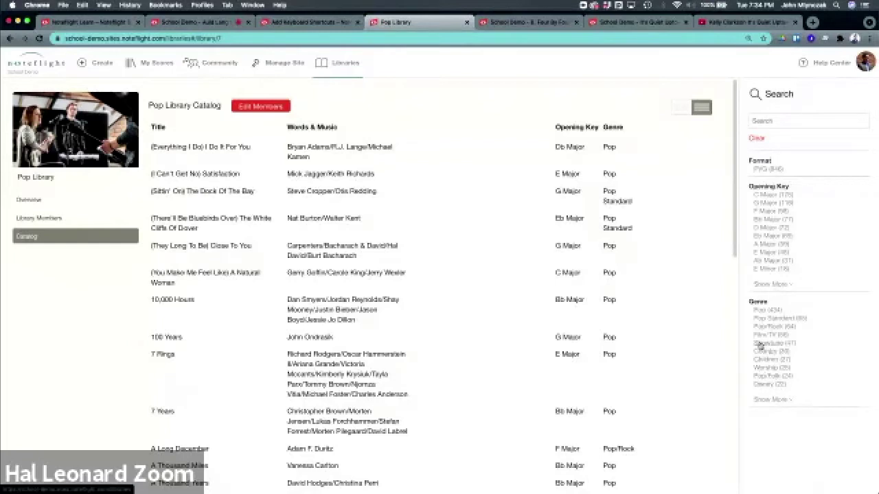
Step: Copy the address of the Kelly Clarkson "It's Quiet Uptown" YouTube video, then return to the matching Pop Library score
left_click(628, 26)
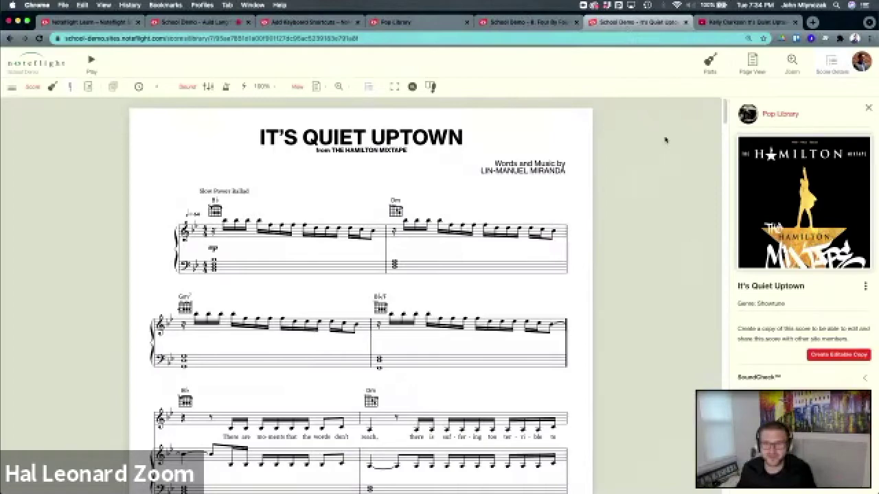
left_click(736, 22)
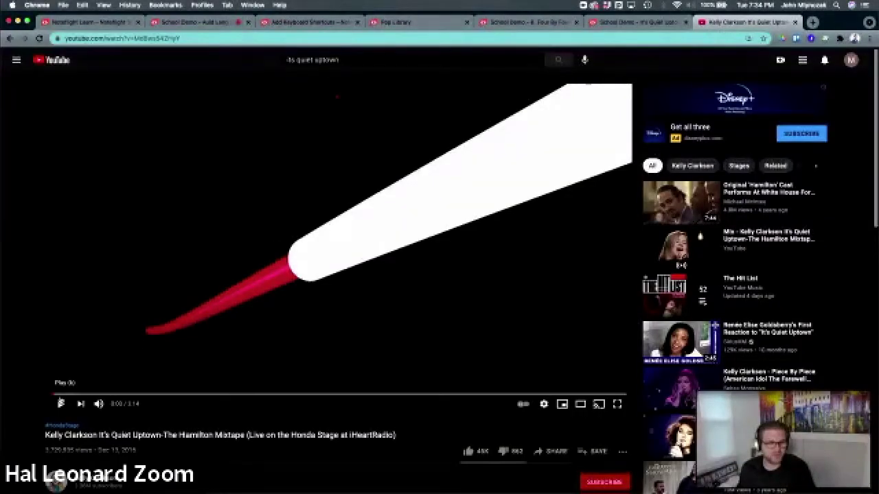
left_click(53, 395)
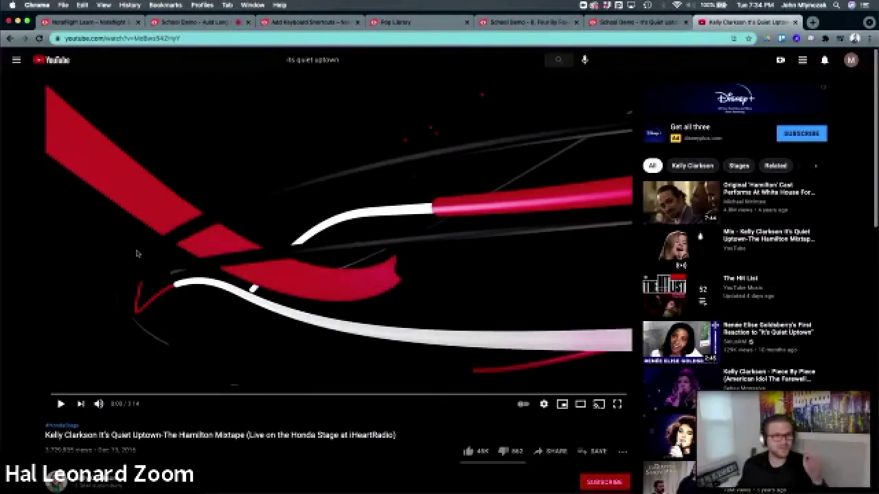
left_click(132, 39)
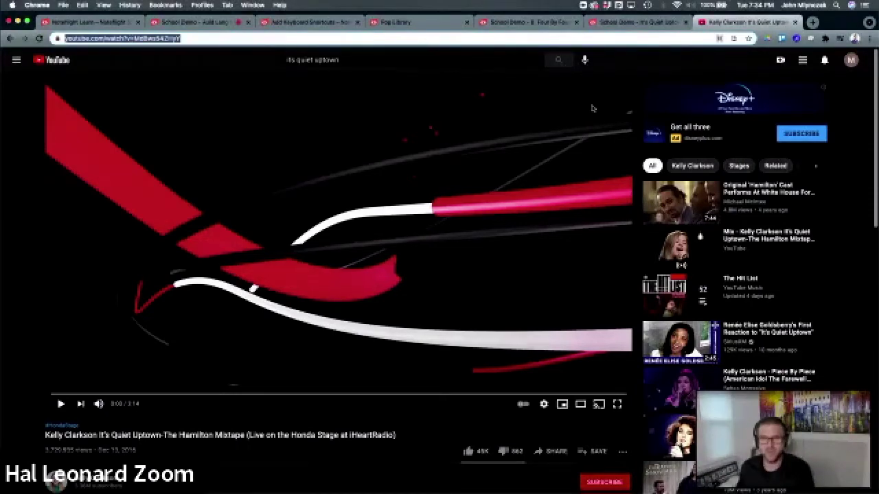
left_click(621, 22)
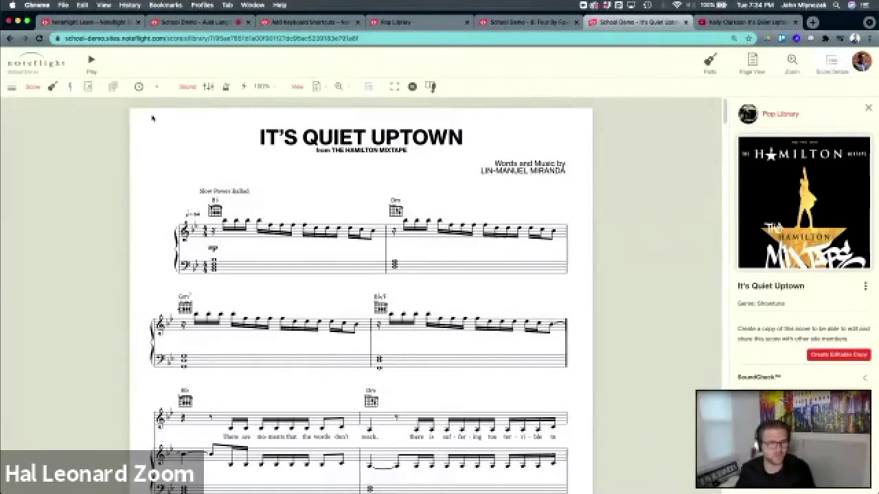
left_click(12, 86)
mouse_move(21, 138)
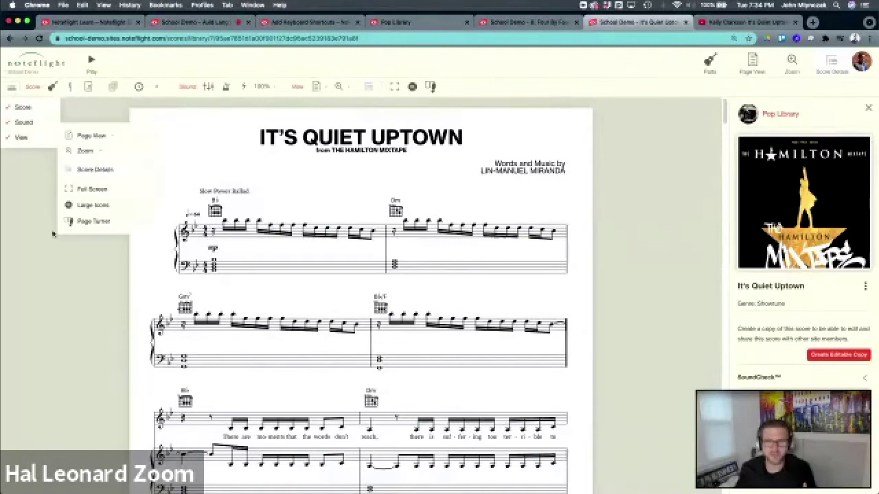
left_click(868, 108)
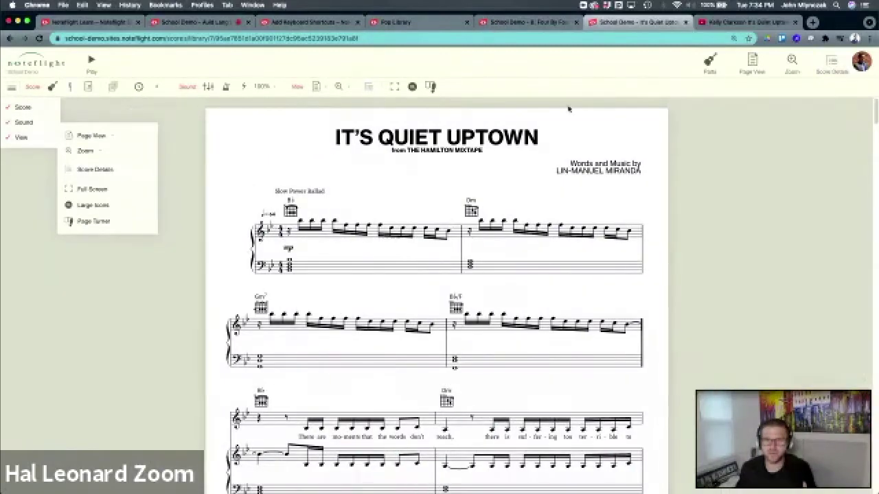
left_click(34, 41)
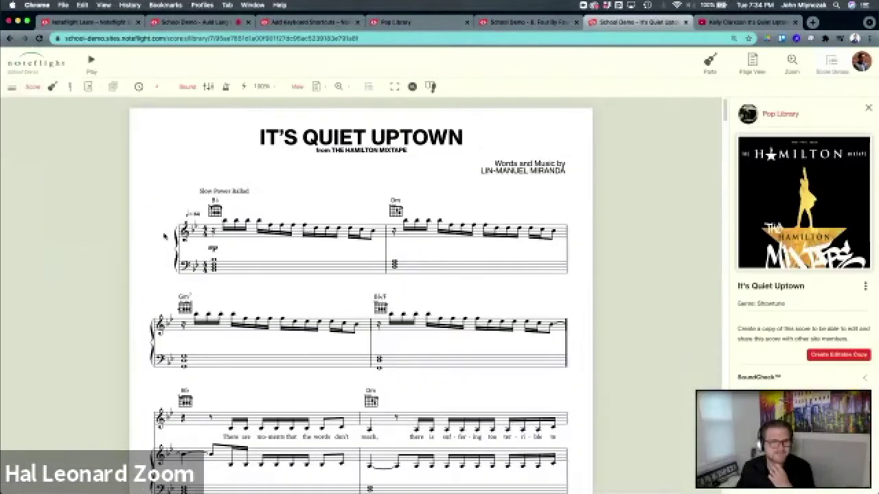
left_click(12, 88)
mouse_move(28, 138)
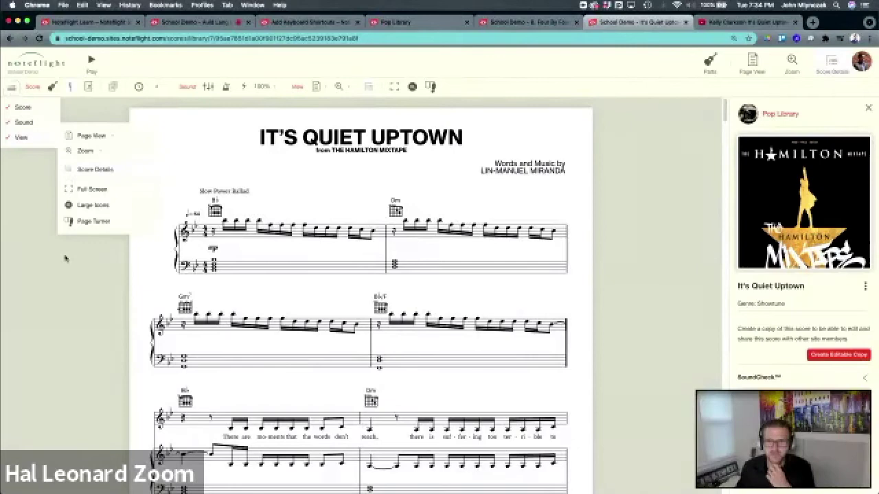
Step: Create an editable copy of the Pop Library score "It's Quiet Uptown"
left_click(819, 353)
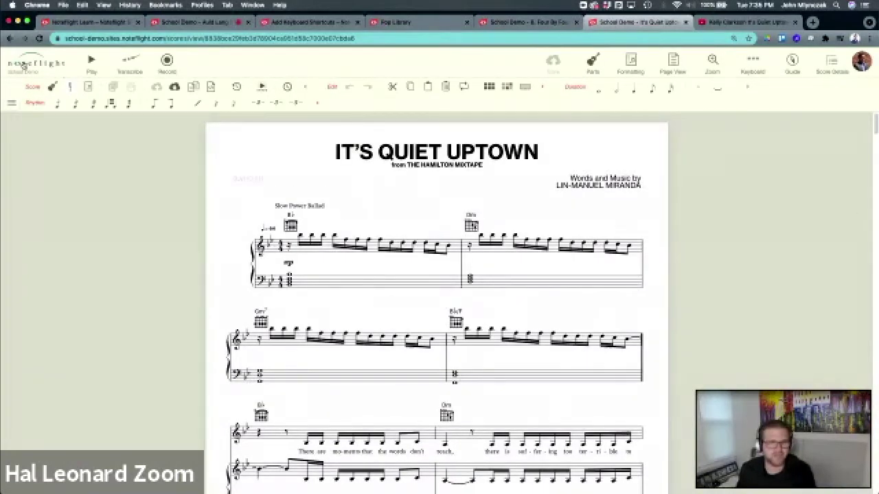
Step: Open Sync Audio for the full voice and piano score and load the copied YouTube link as its audio source
left_click(11, 102)
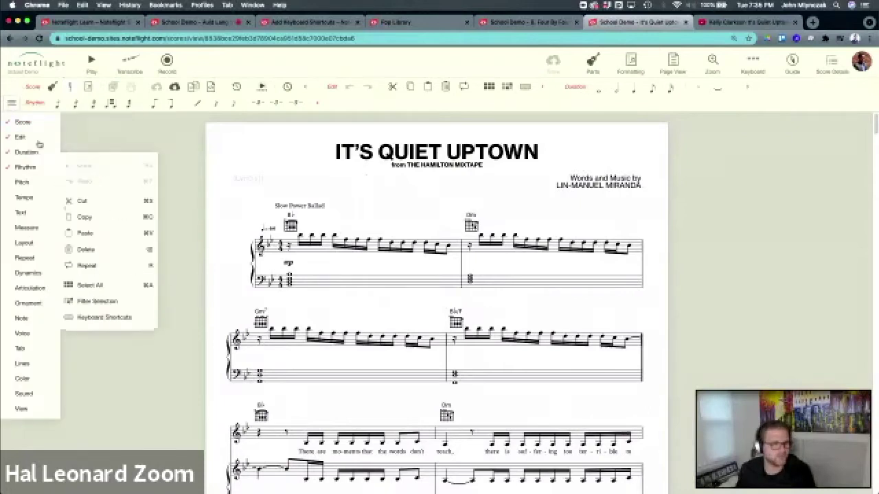
mouse_move(20, 138)
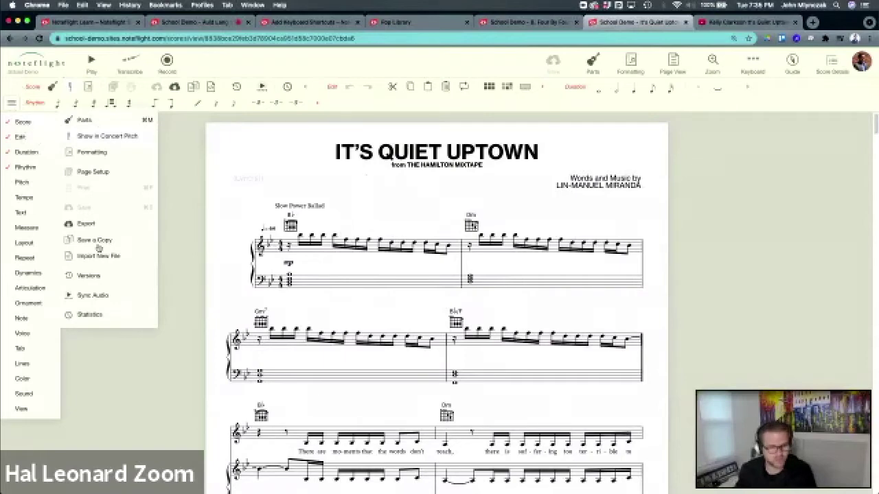
left_click(100, 297)
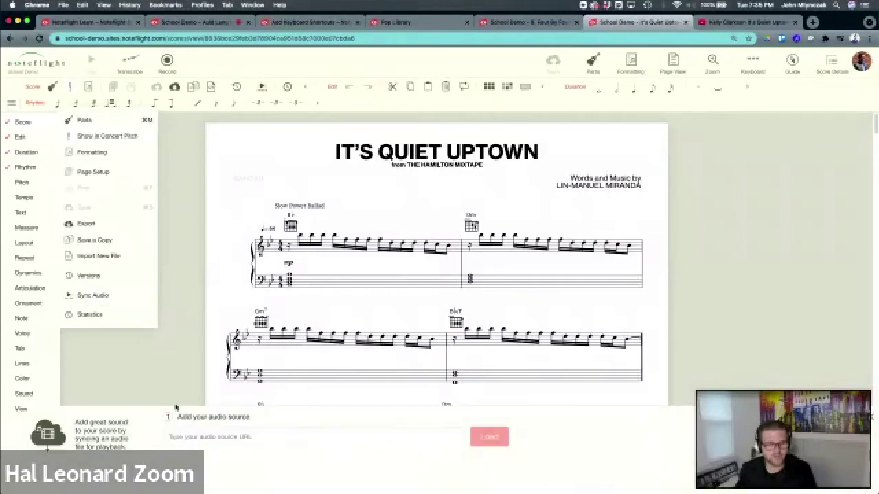
left_click(11, 103)
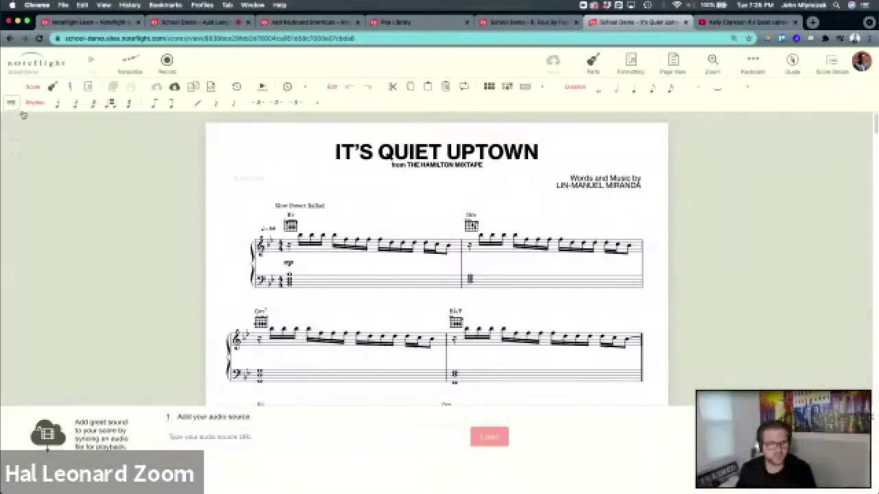
type("https://www.youtube.com/watch?v=MdBws5iZHyY")
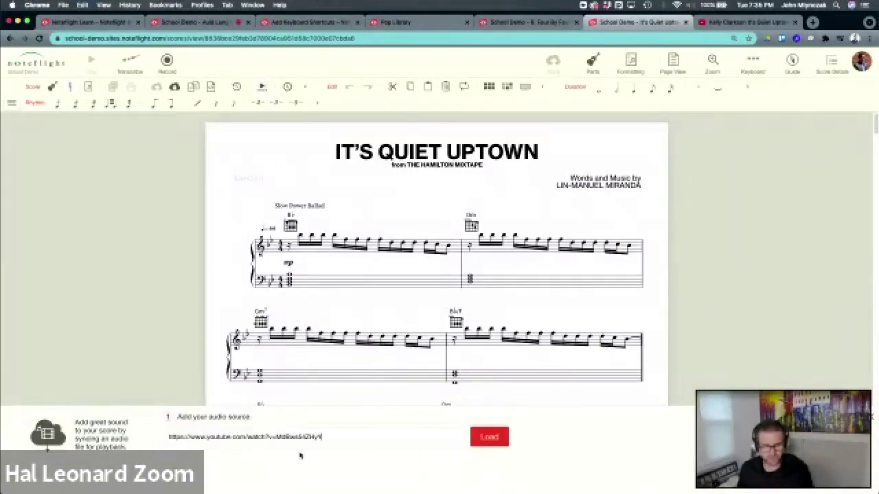
left_click(477, 439)
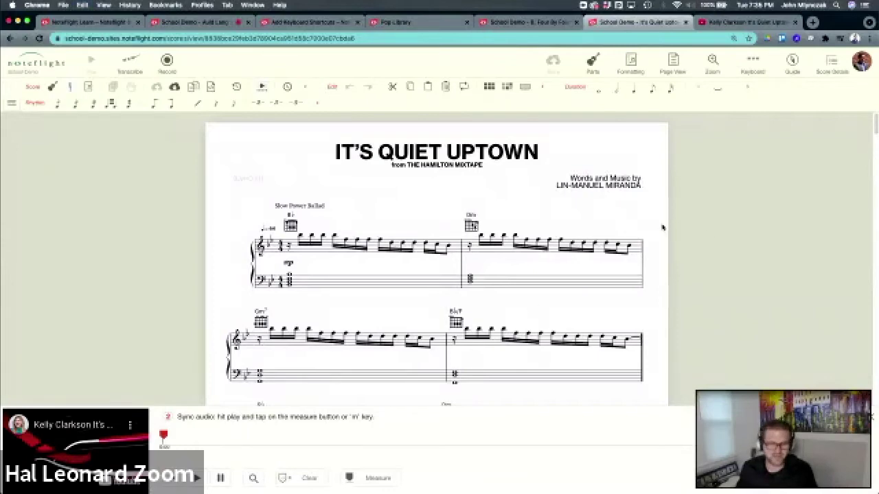
left_click_drag(875, 128, 876, 135)
scroll(875, 135, "up", 5)
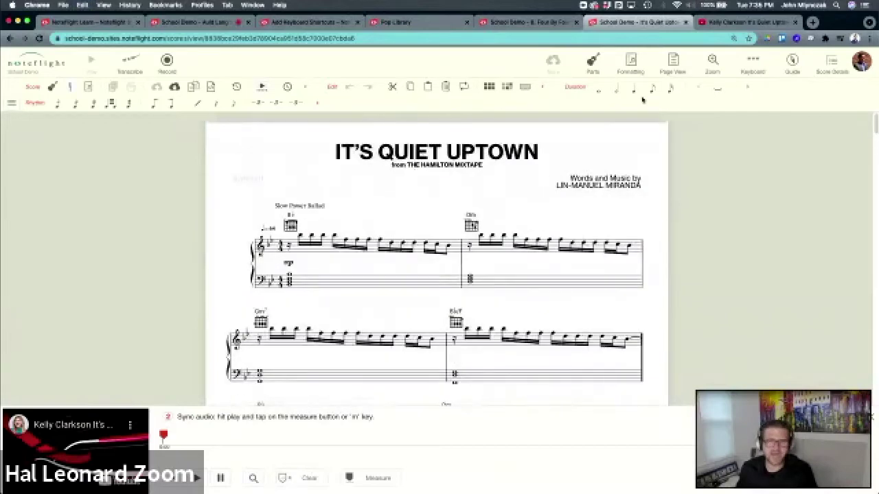
Step: Show only the Voice part by hiding Piano, and save the score
left_click(594, 68)
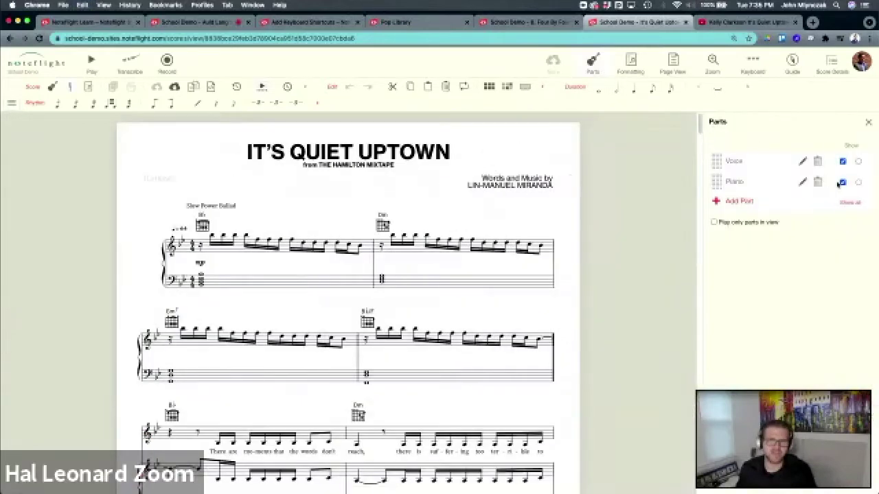
left_click(843, 183)
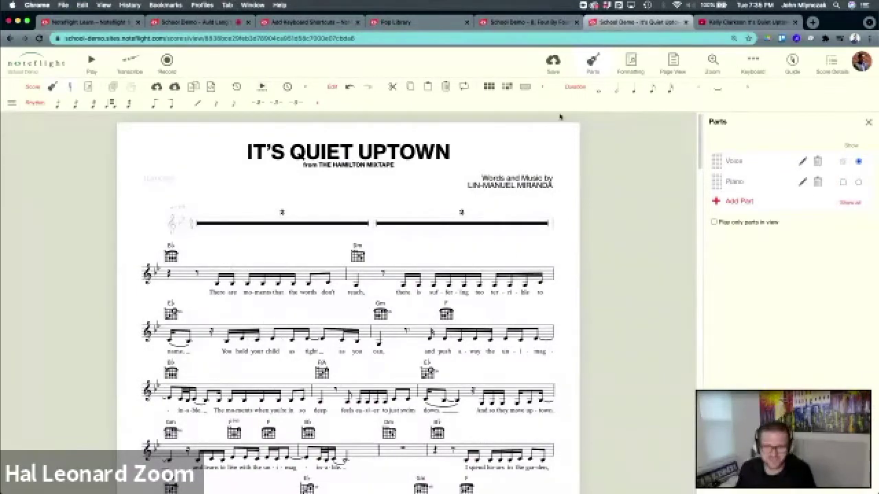
left_click(556, 67)
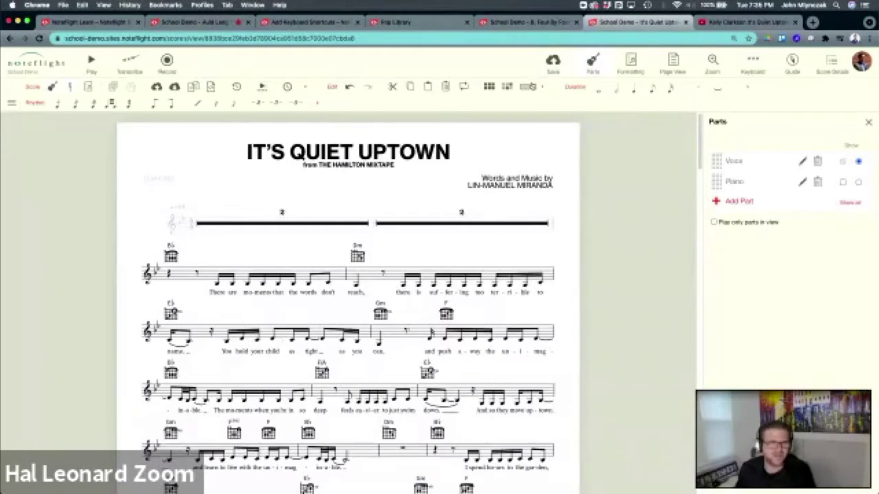
Step: Reopen Sync Audio for the voice-only view, load the copied YouTube link as audio source, and hide the Score toolbar group
left_click(11, 103)
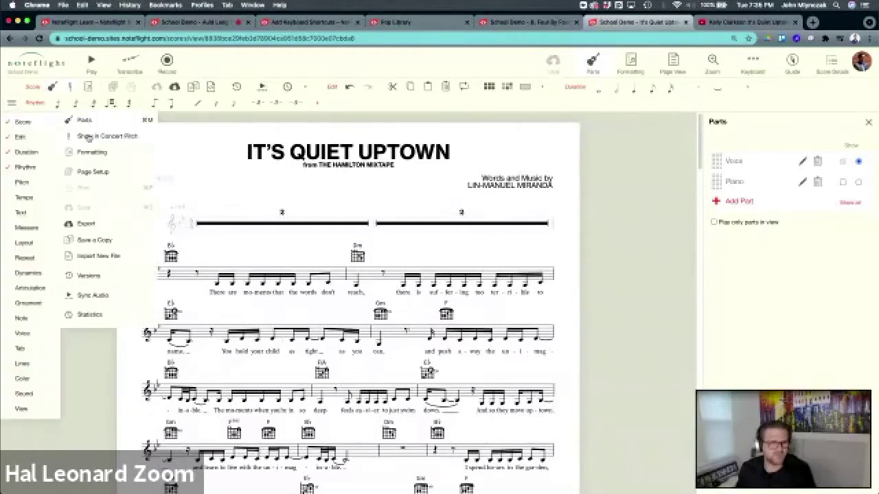
left_click(110, 298)
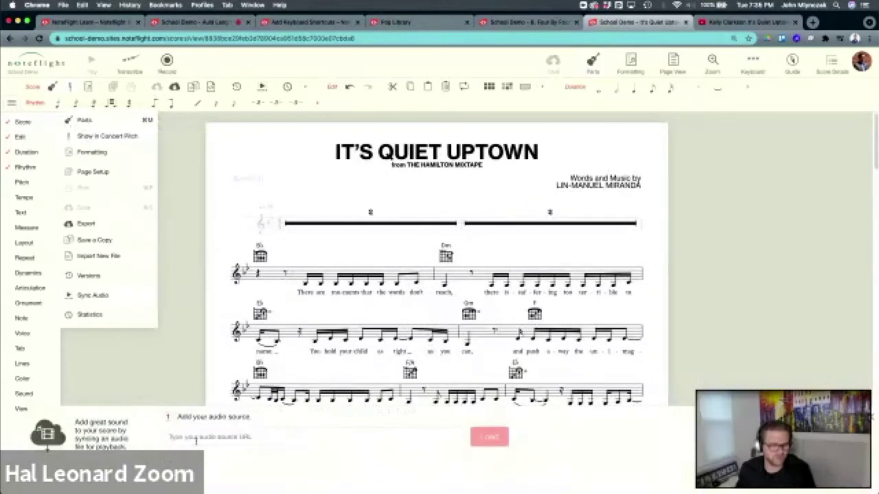
key("super+v")
left_click(489, 437)
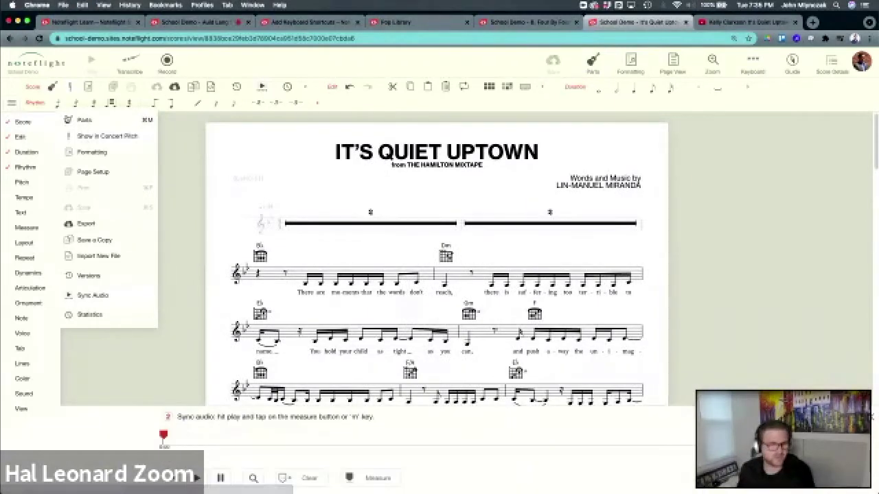
left_click(31, 121)
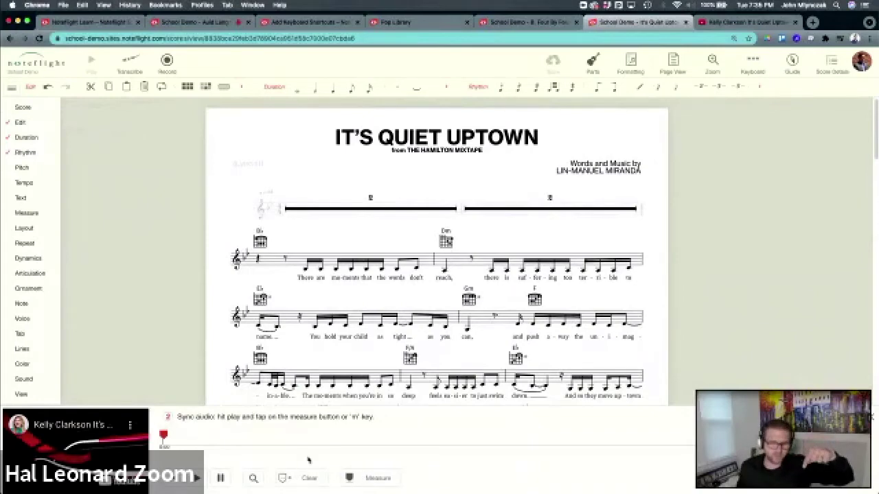
Step: Play the video and mark each measure in time, from the opening rests through the line "and push away the unimag-"
left_click_drag(289, 416, 381, 422)
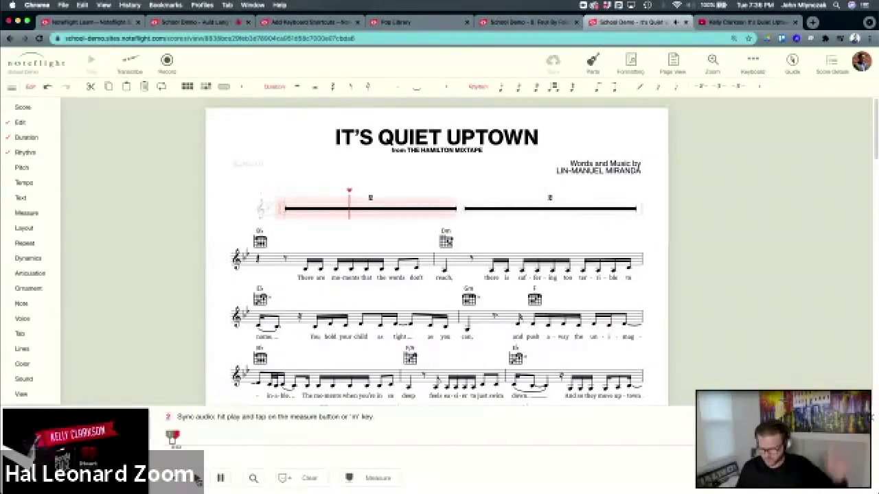
key("m")
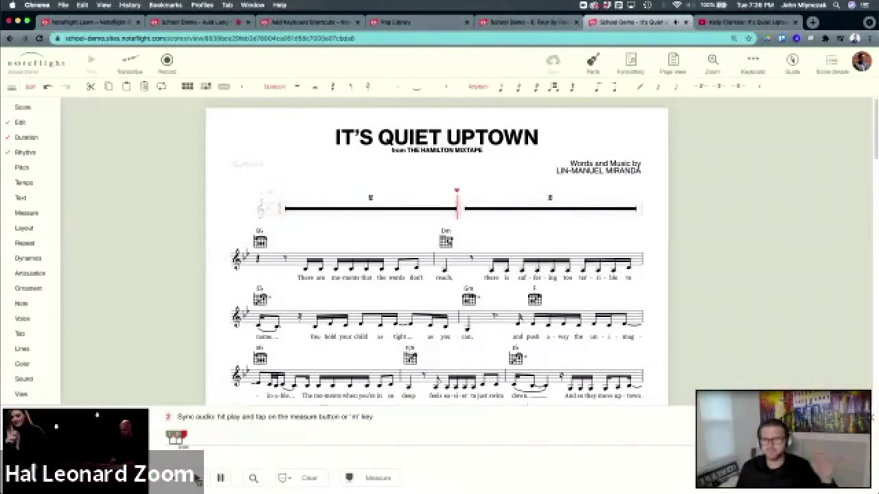
key("m")
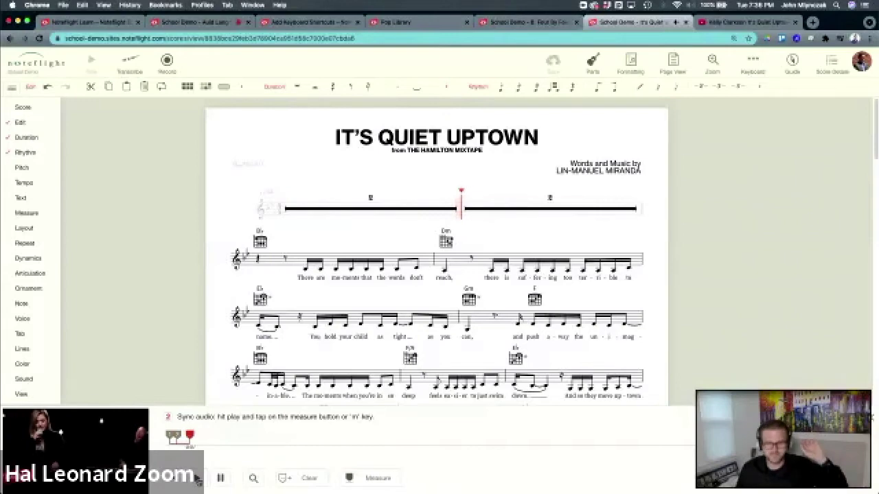
key("m")
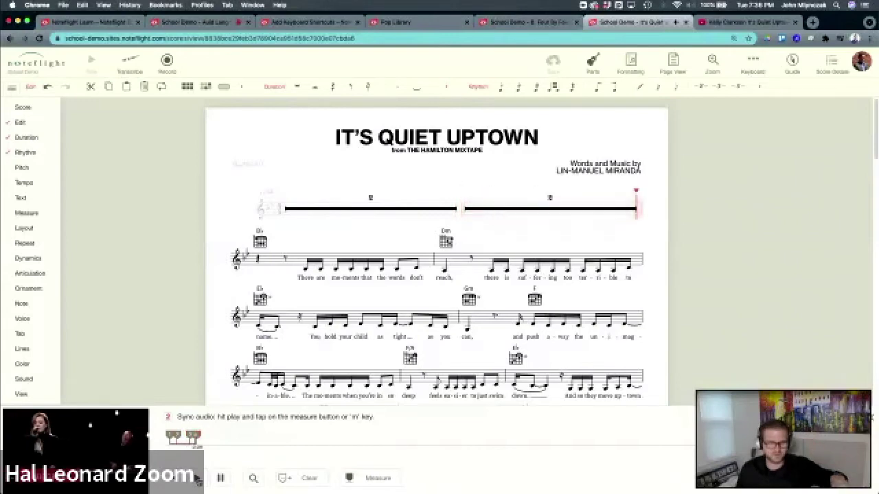
key("m")
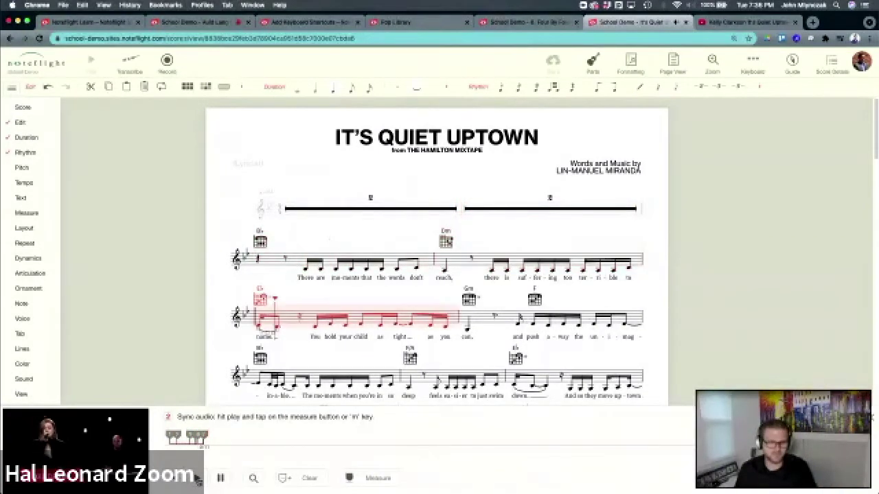
key("m")
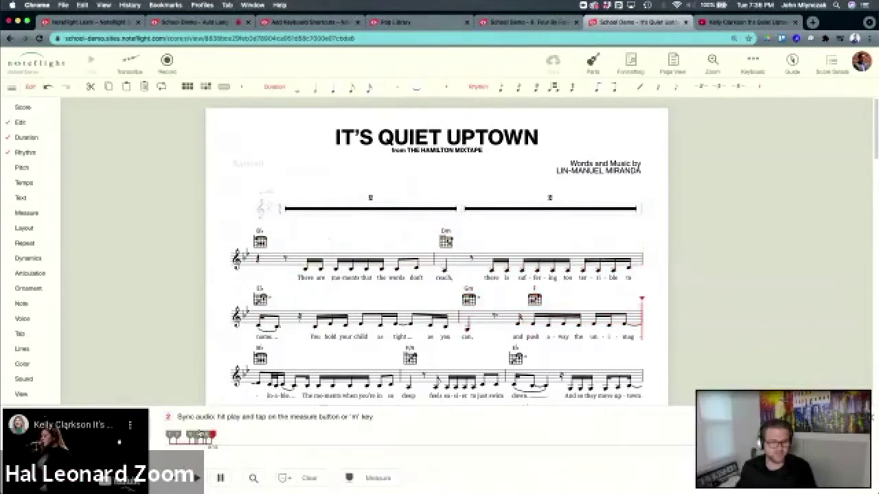
Step: Clear the existing synchronized media, confirm its removal, and load the copied Kelly Clarkson YouTube link as the audio source again
left_click(302, 478)
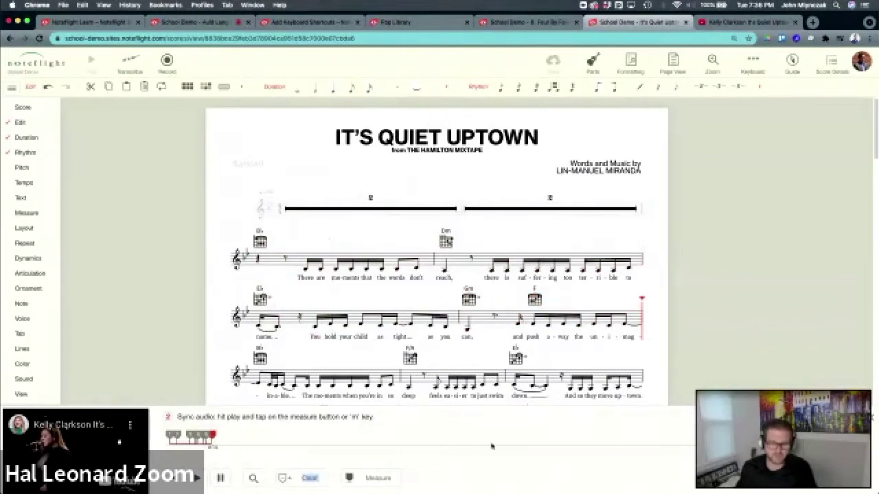
left_click(309, 478)
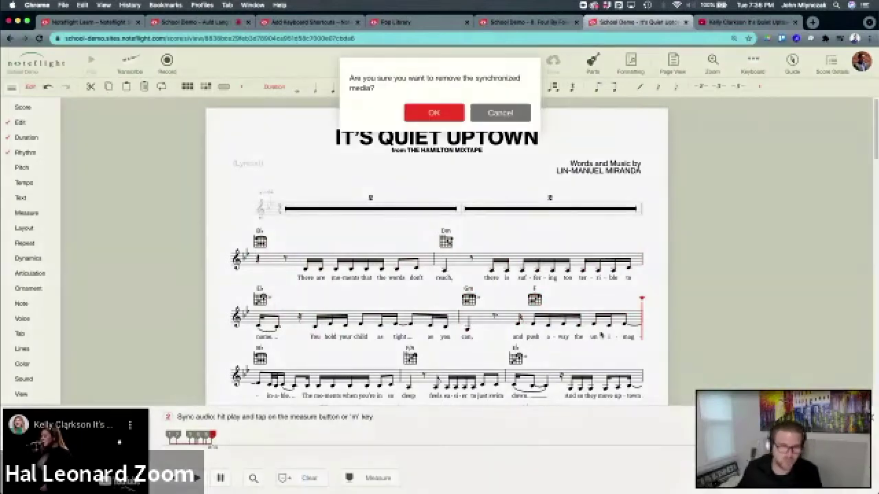
left_click(434, 114)
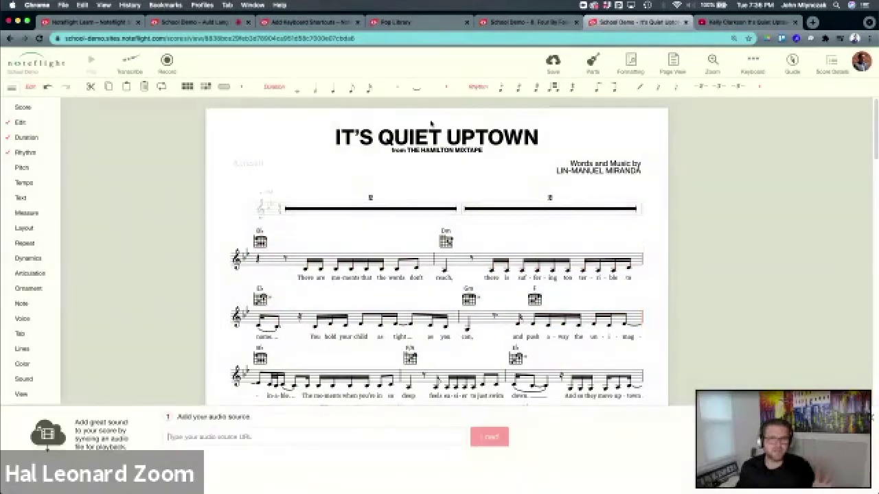
type("https://www.youtube.com/watch?v=MdBws5iZHyY")
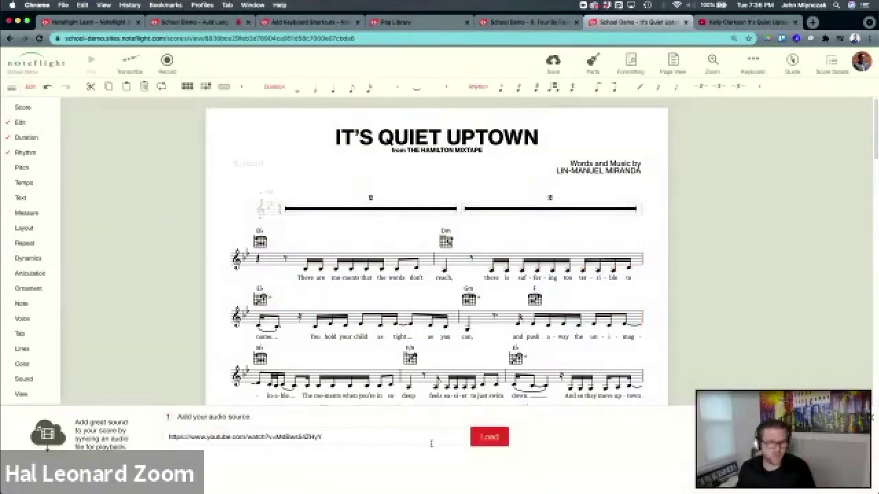
left_click(489, 438)
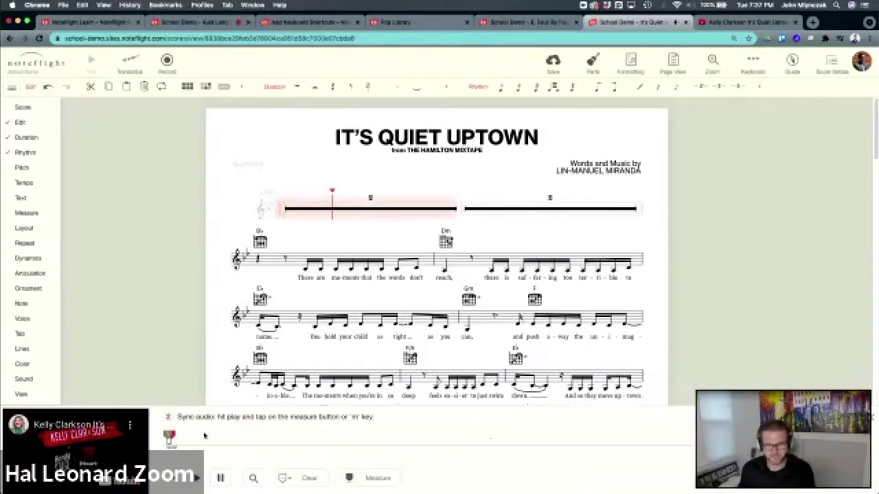
Step: Play the video and mark each measure in time, from the opening rests through the line "walking by himself, talking to himself, have"
key("m")
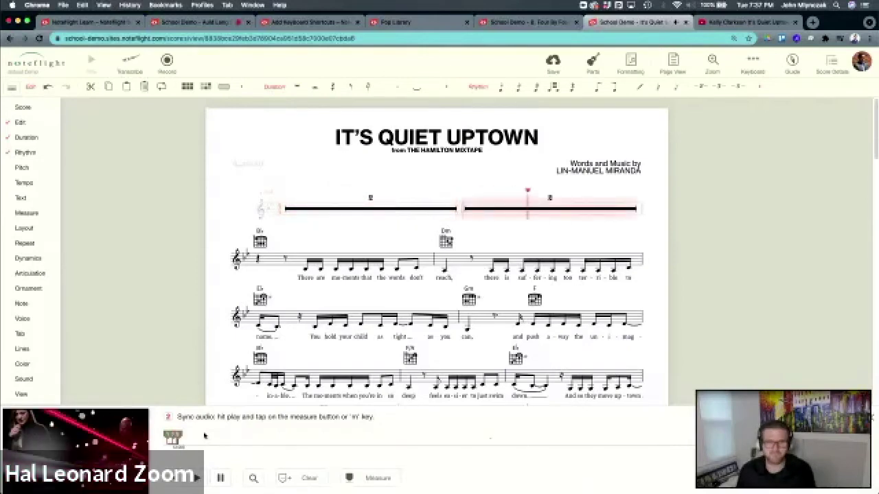
key("m")
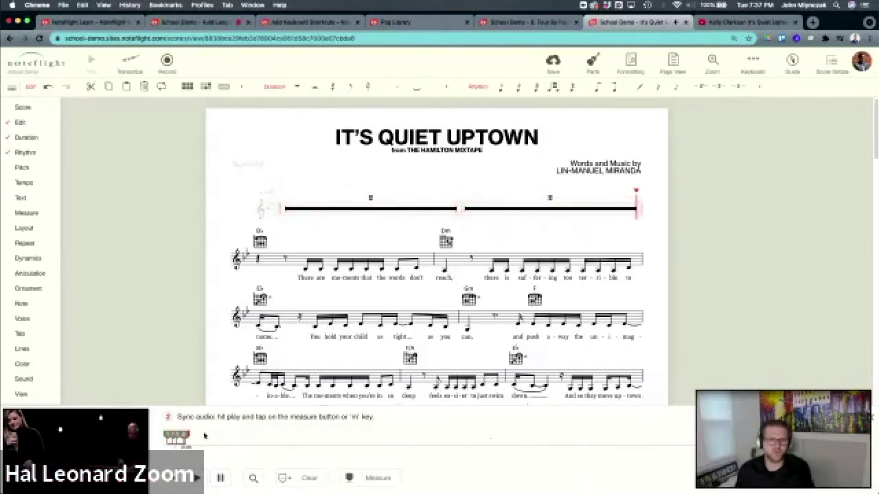
key("m")
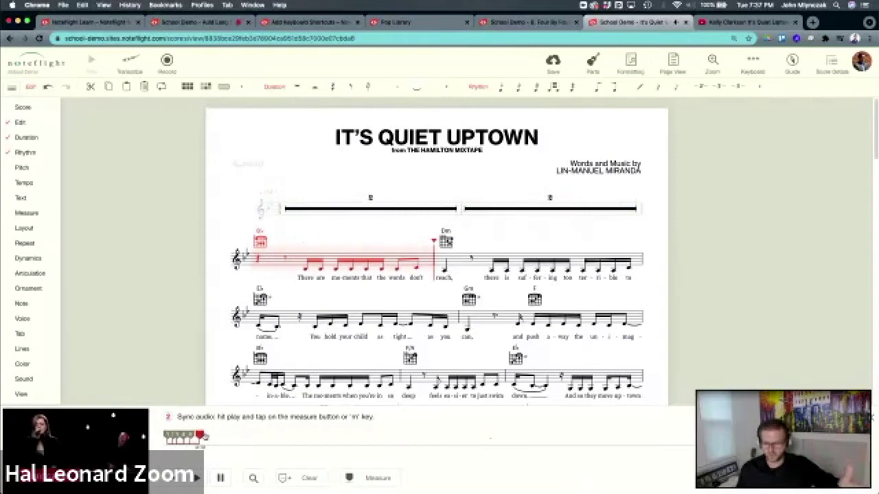
key("m")
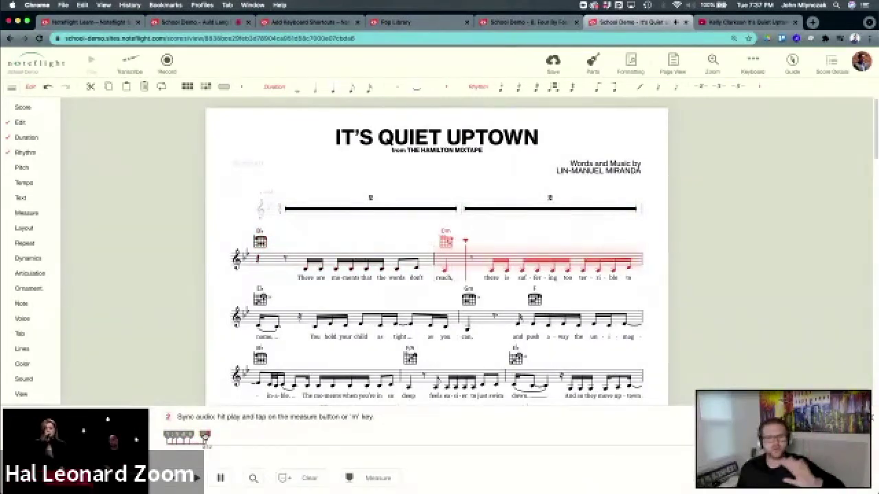
key("m")
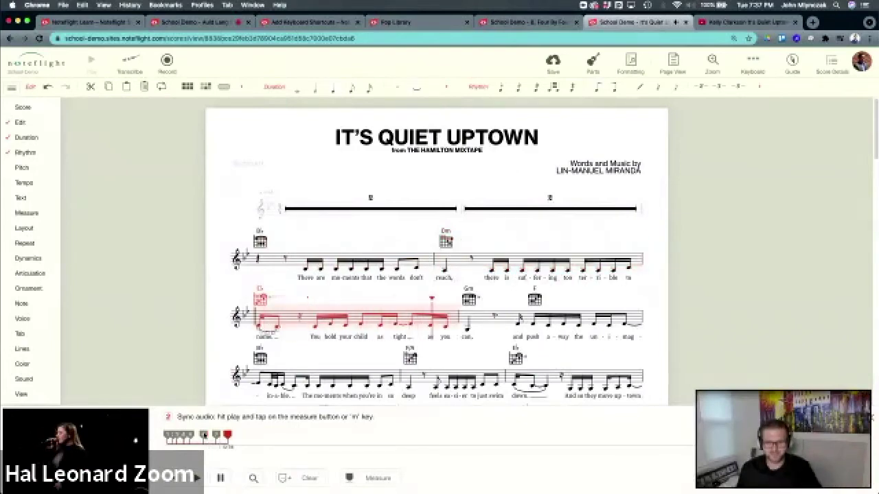
key("m")
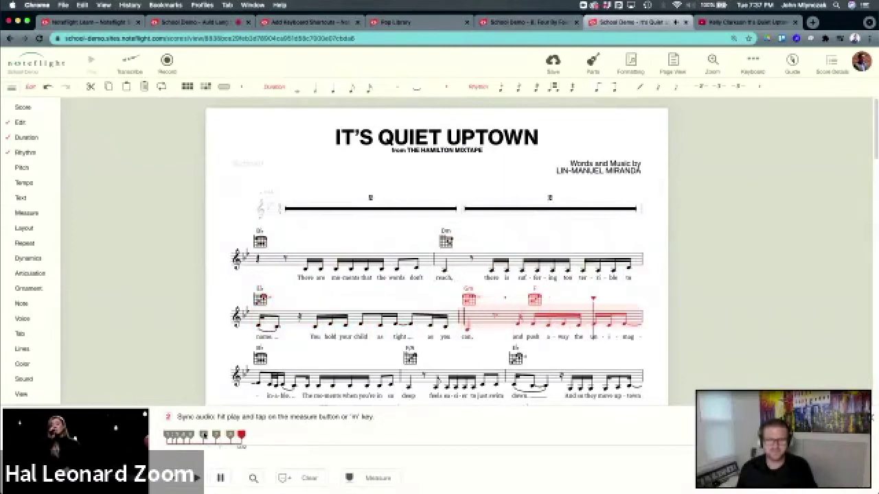
key("m")
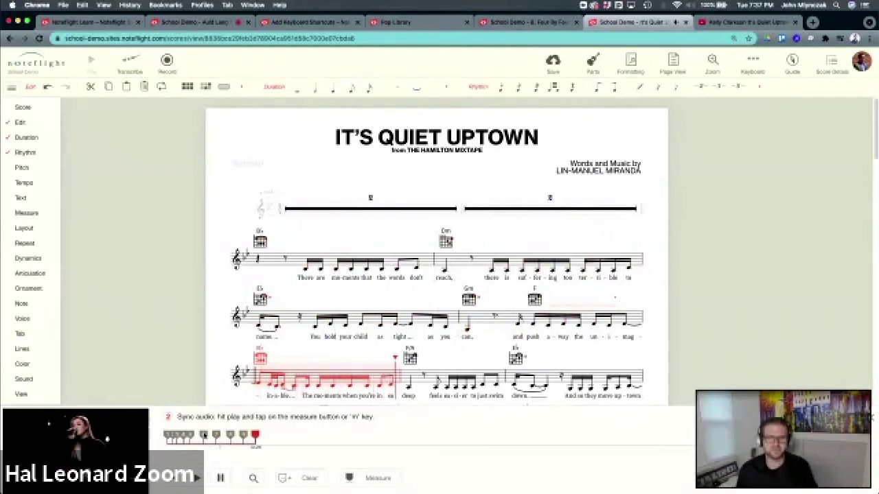
key("m")
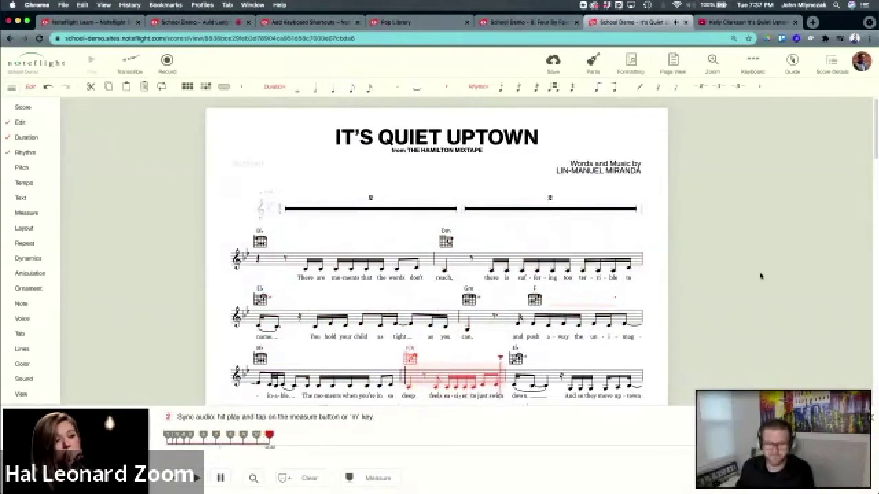
key("m")
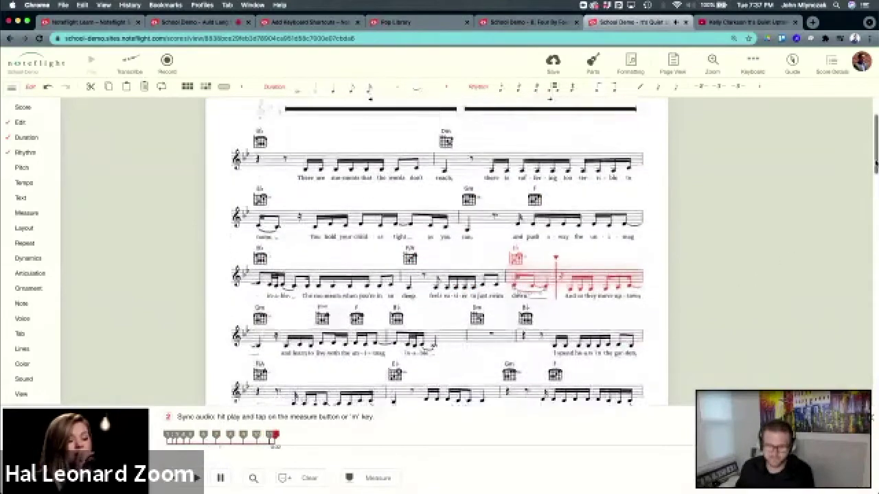
key("m")
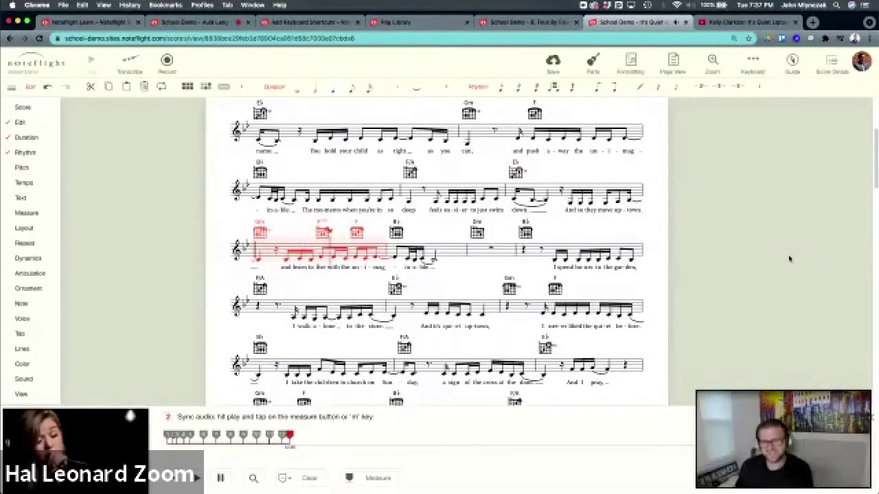
key("m")
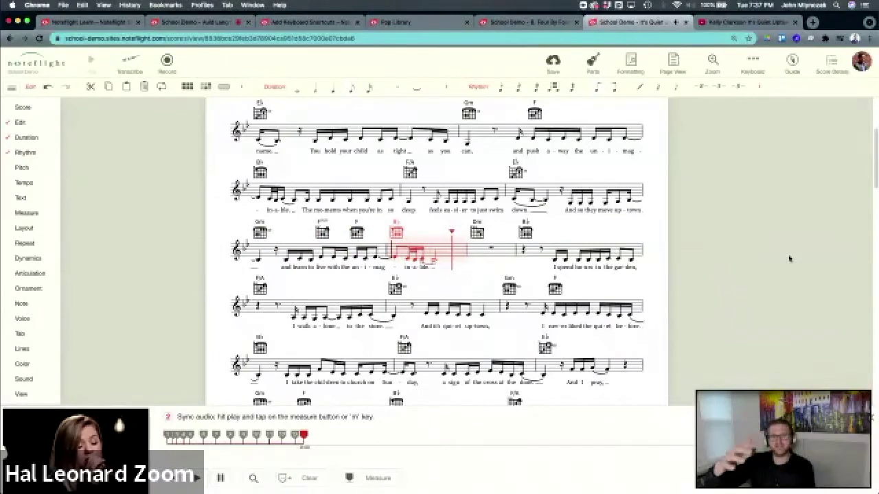
key("m")
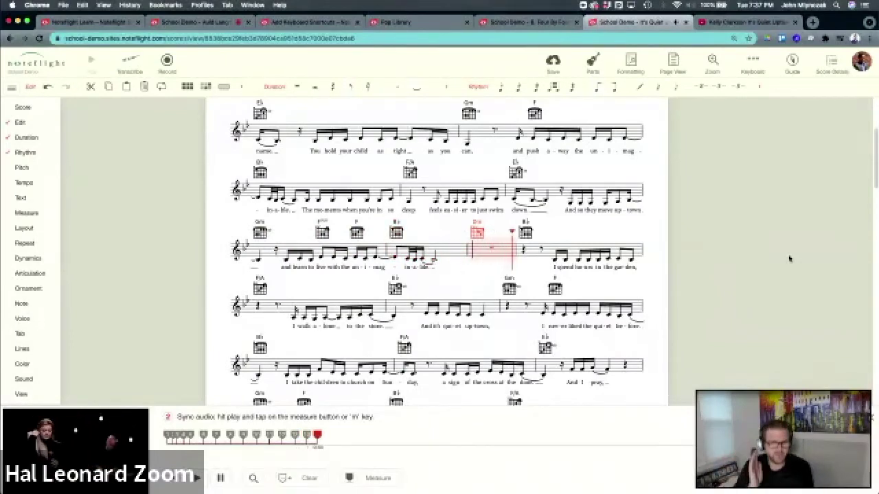
key("m")
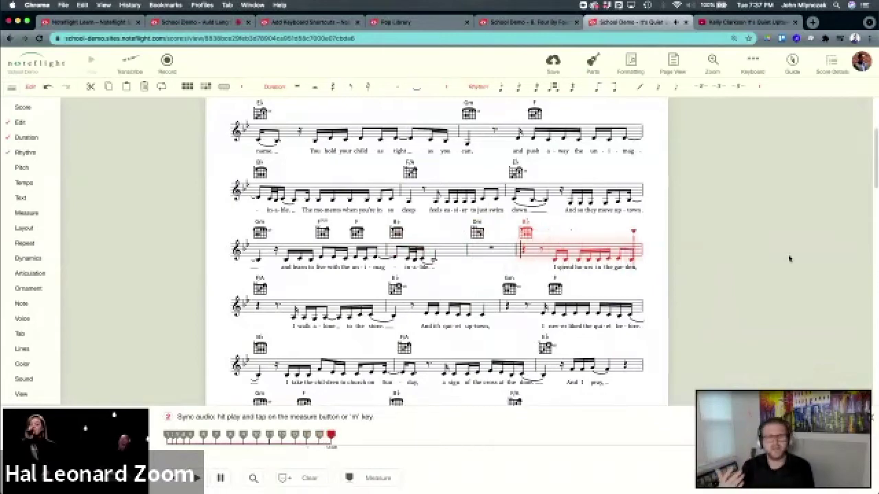
key("m")
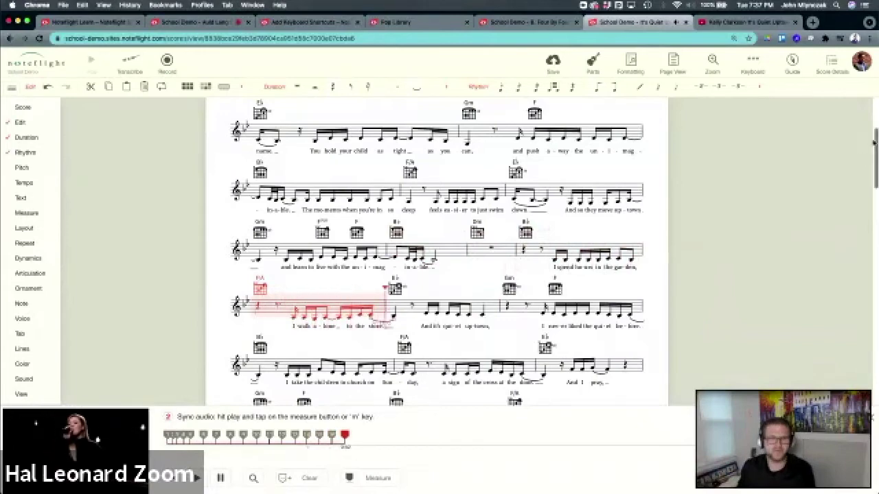
key("m")
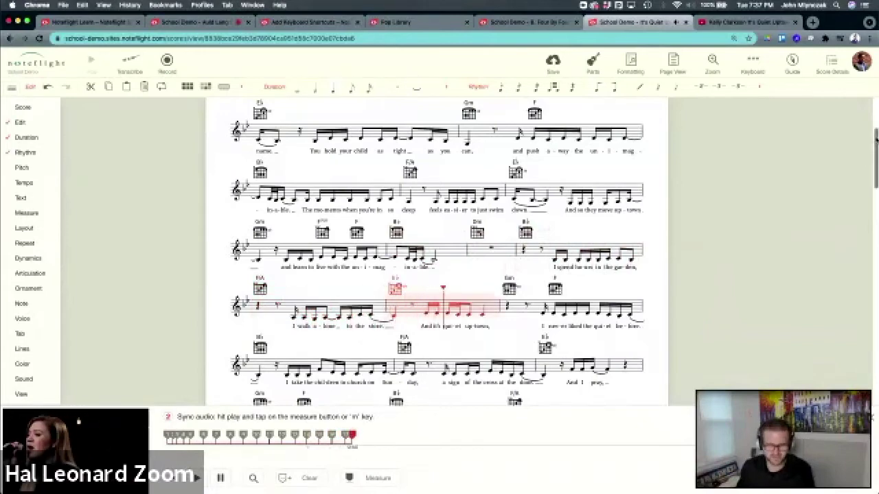
key("m")
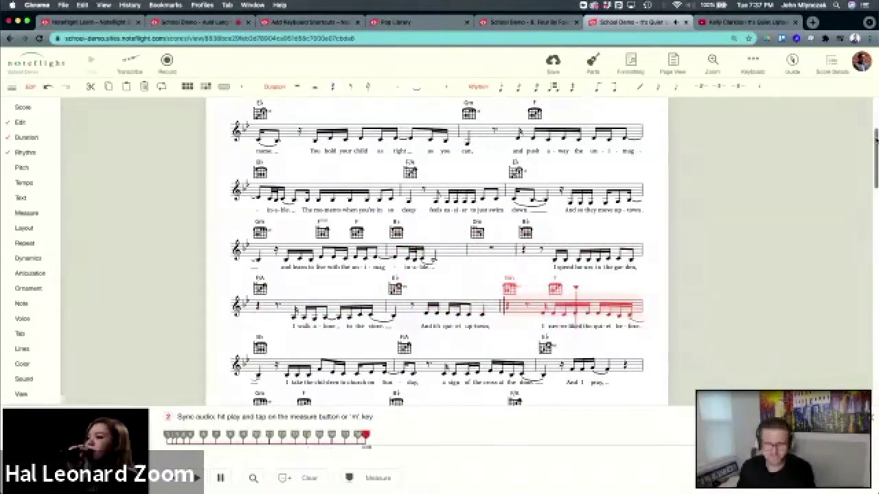
key("m")
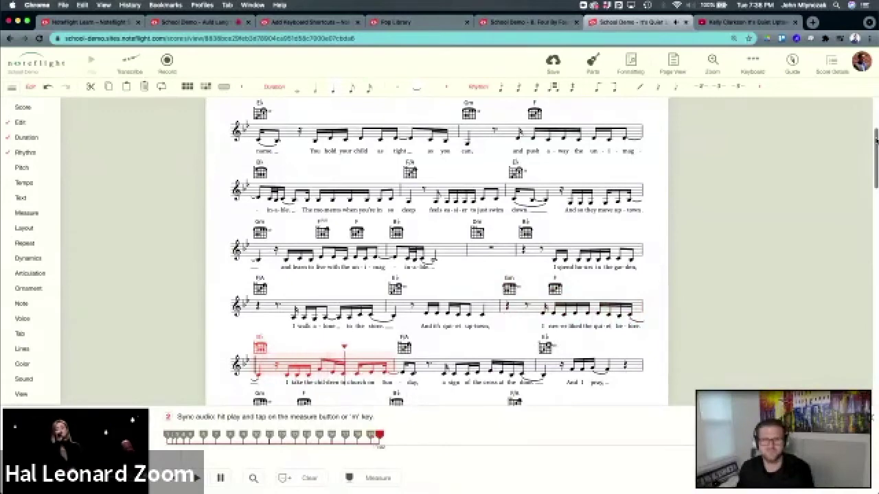
key("m")
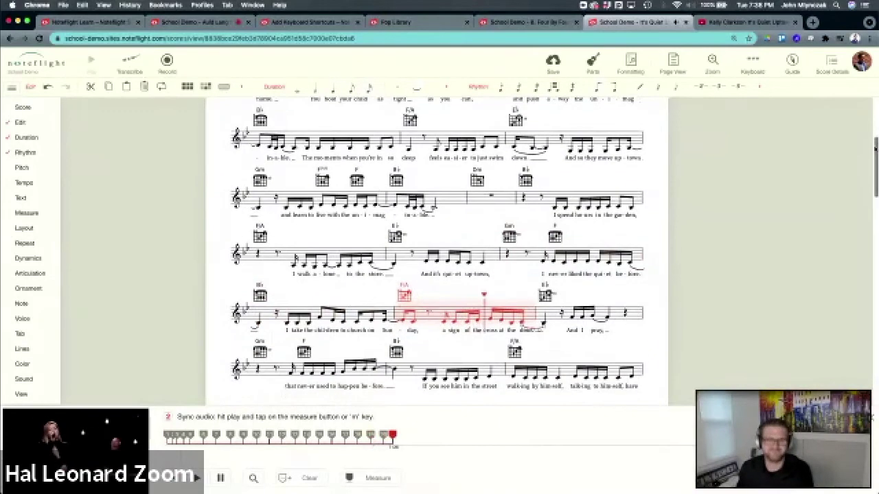
key("m")
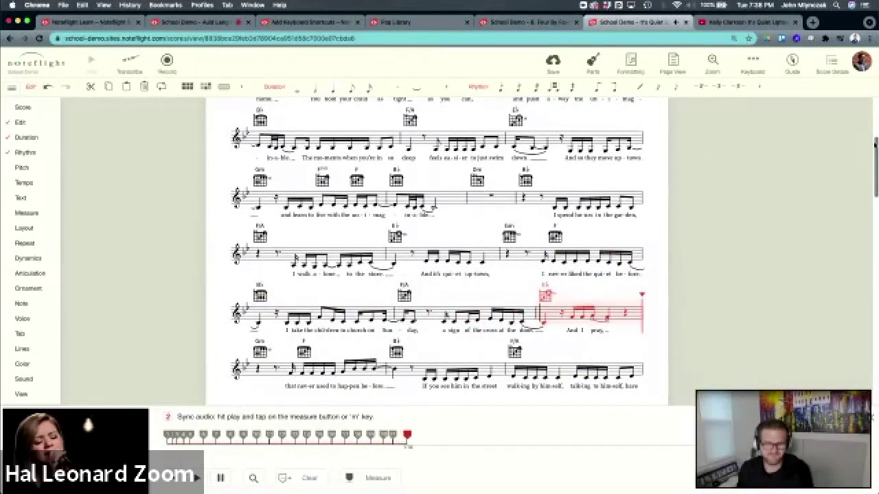
key("m")
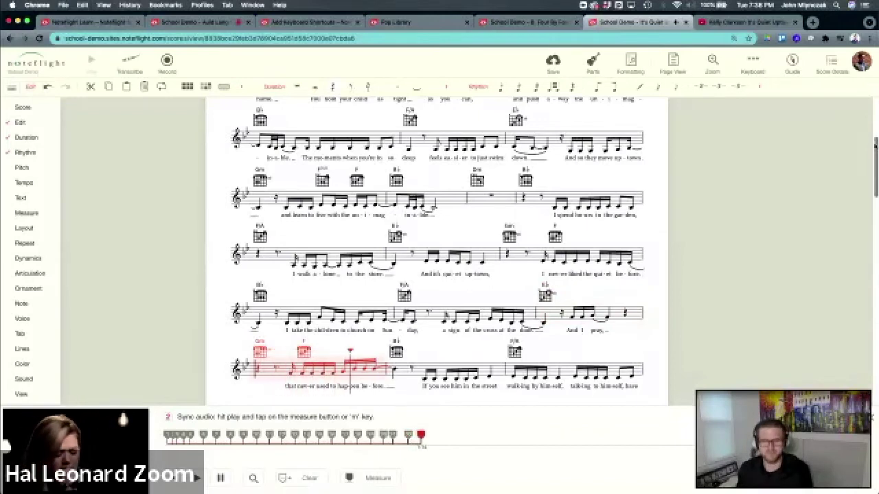
key("m")
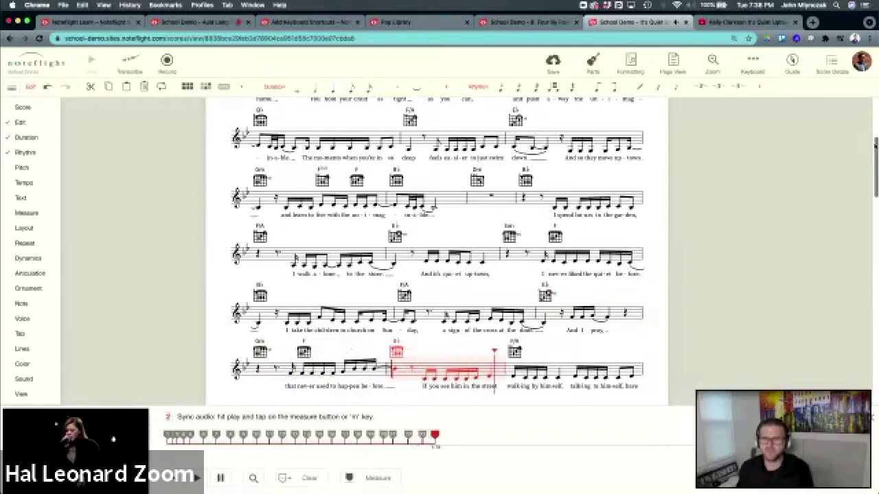
key("m")
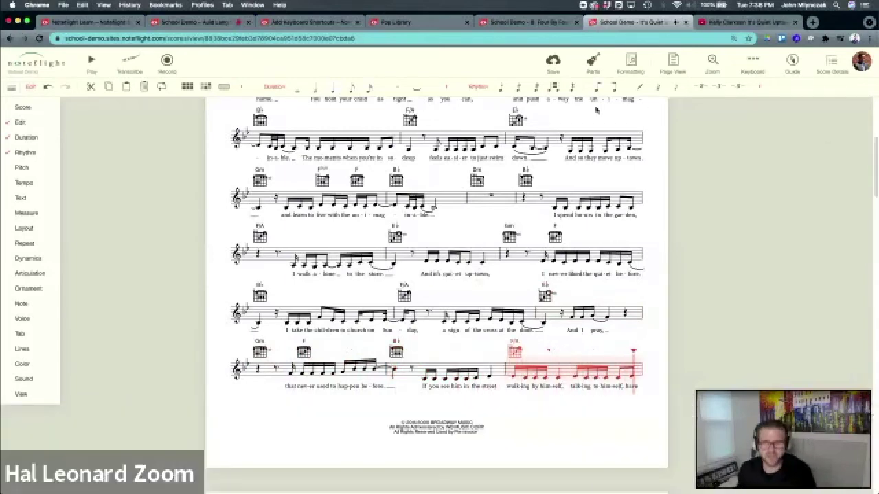
Step: Save the synced score and show both the Voice and Piano parts, with the voice measure "There are moments that the words don't" selected
left_click(557, 67)
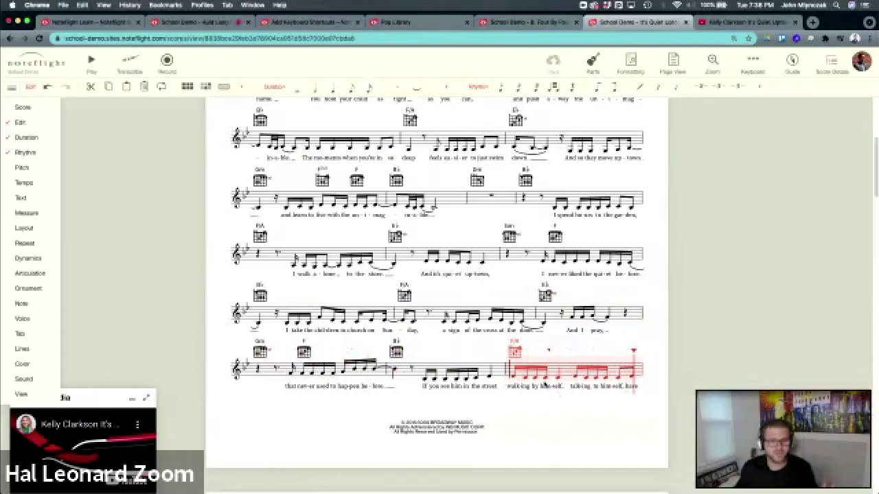
scroll(439, 206, "up", 10)
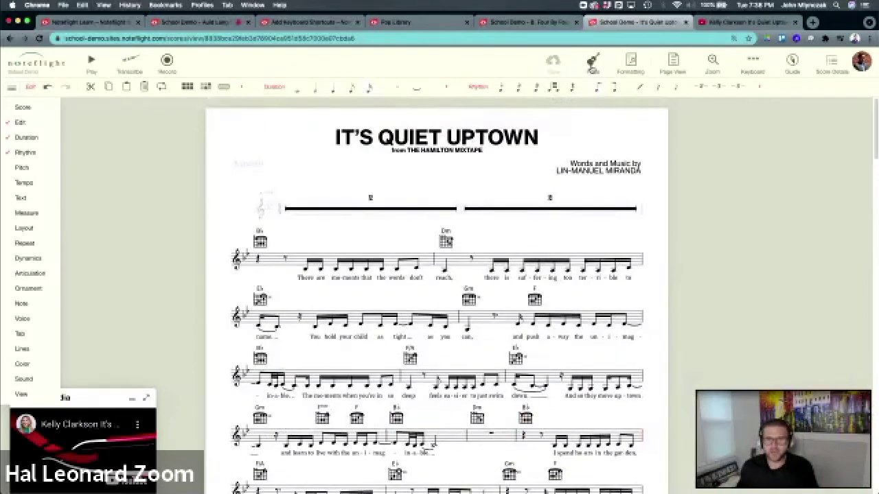
left_click(592, 65)
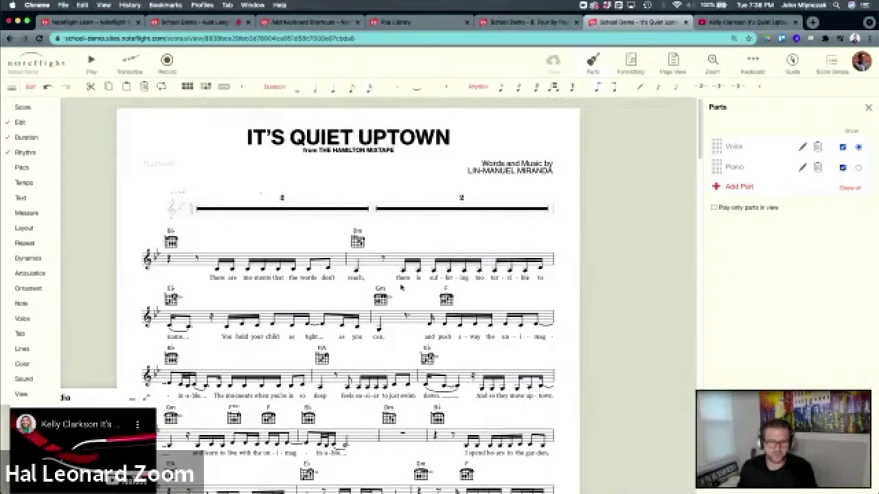
left_click(180, 421)
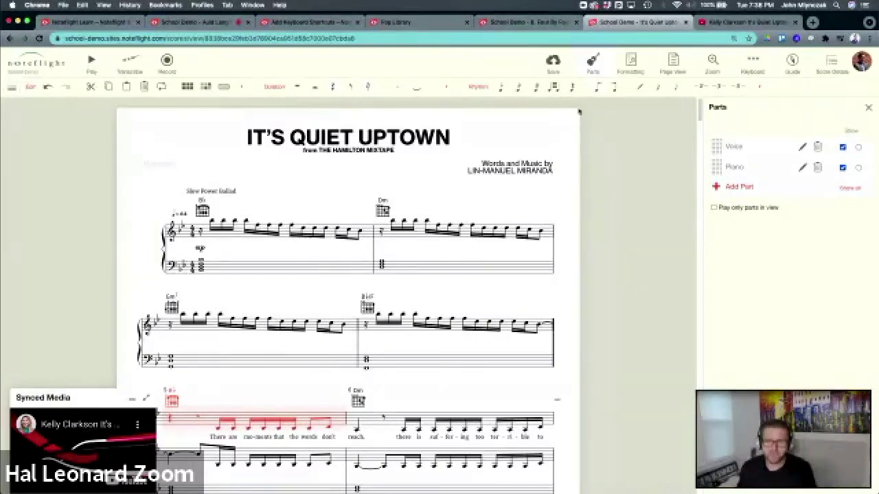
Step: Enter recording mode and review the part mixer's playback settings, including the YouTube track, before closing the mixer
left_click(168, 61)
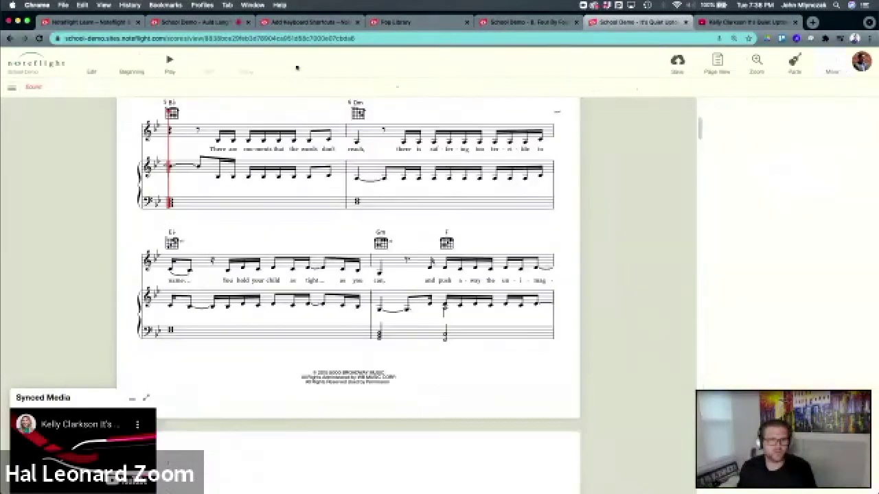
left_click(824, 64)
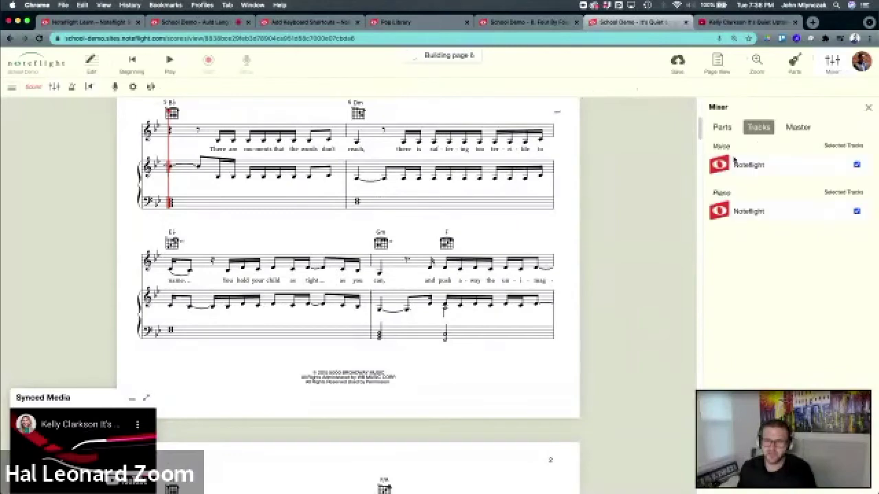
left_click(722, 128)
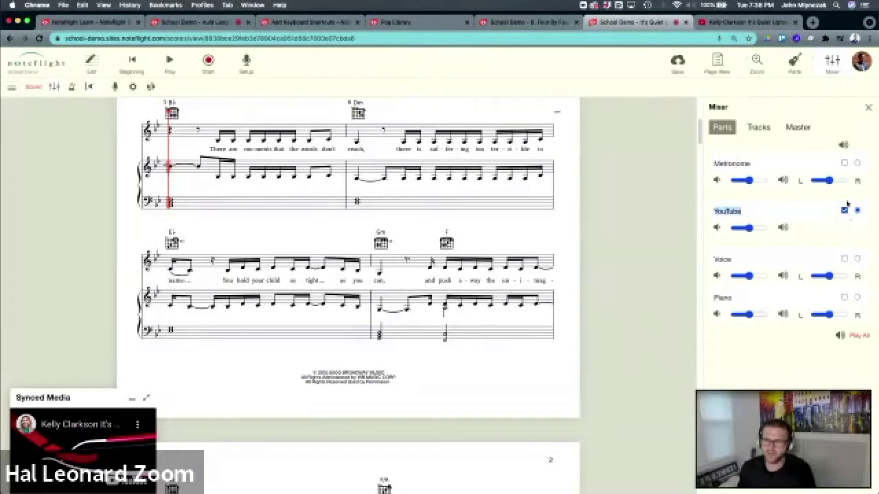
left_click(869, 108)
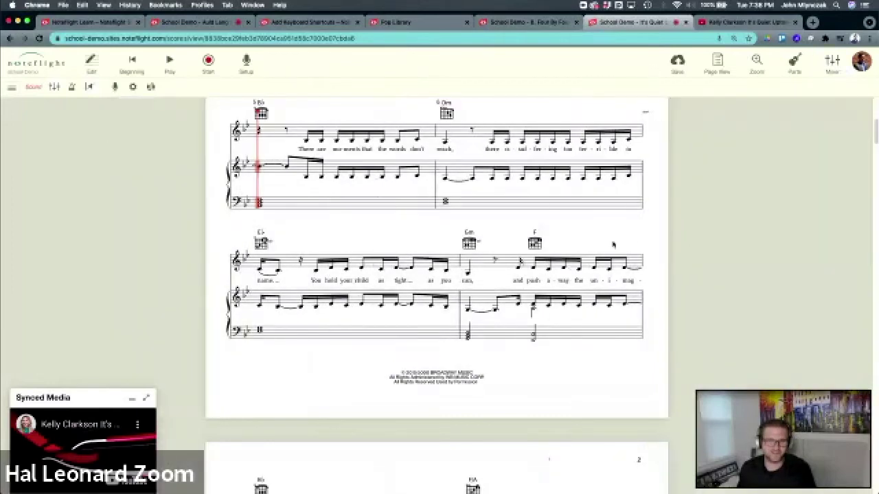
Step: Minimize the synced video and play the score from the measure "There are moments that the words don't", stopping in the following measure
scroll(613, 245, "up", 5)
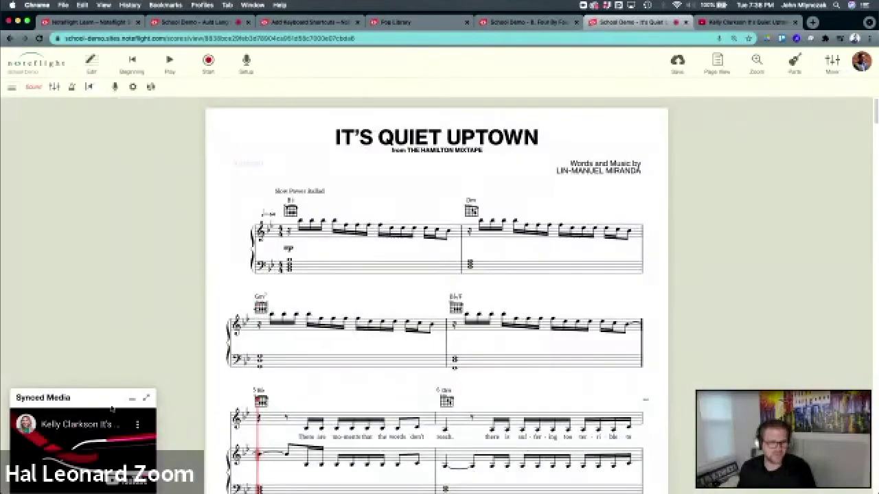
left_click(134, 401)
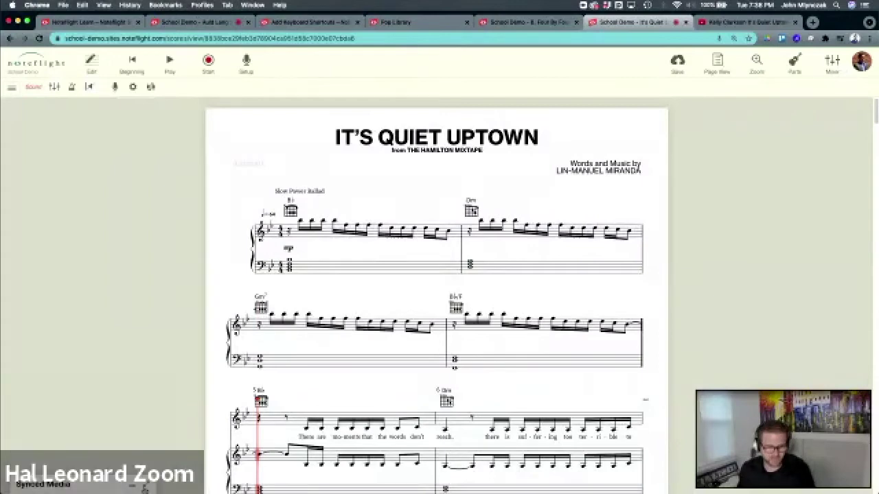
scroll(436, 296, "down", 5)
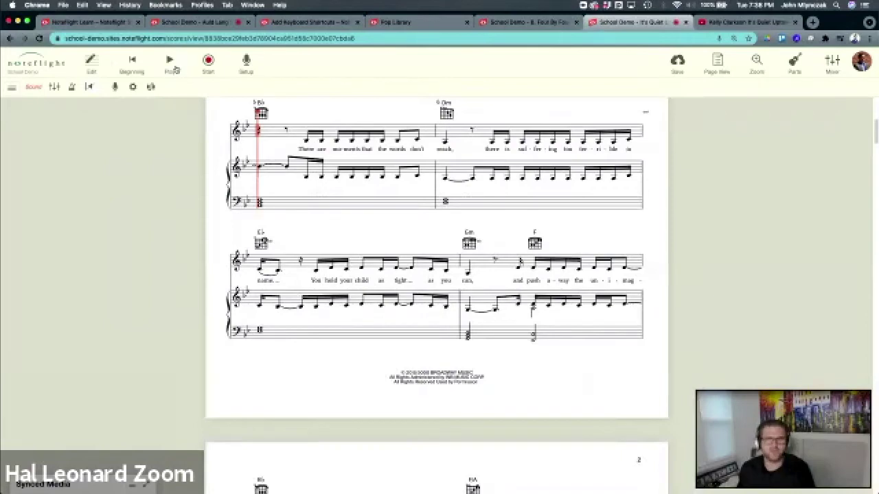
left_click(175, 68)
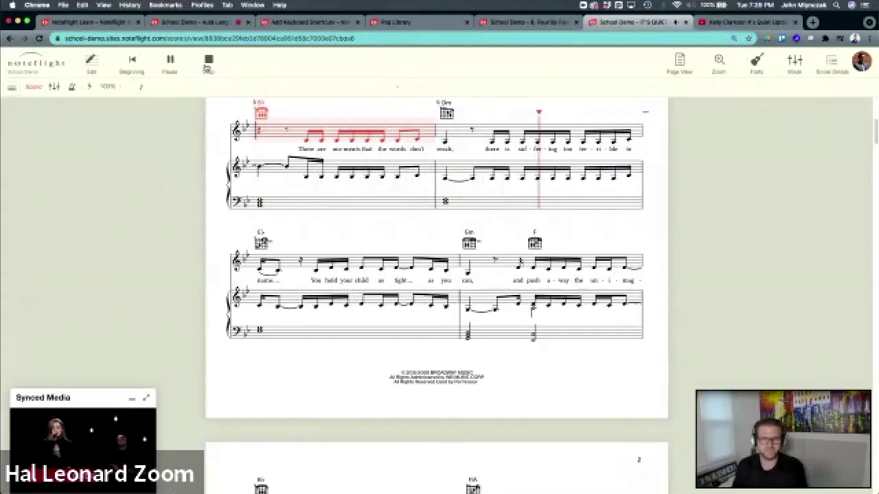
key("space")
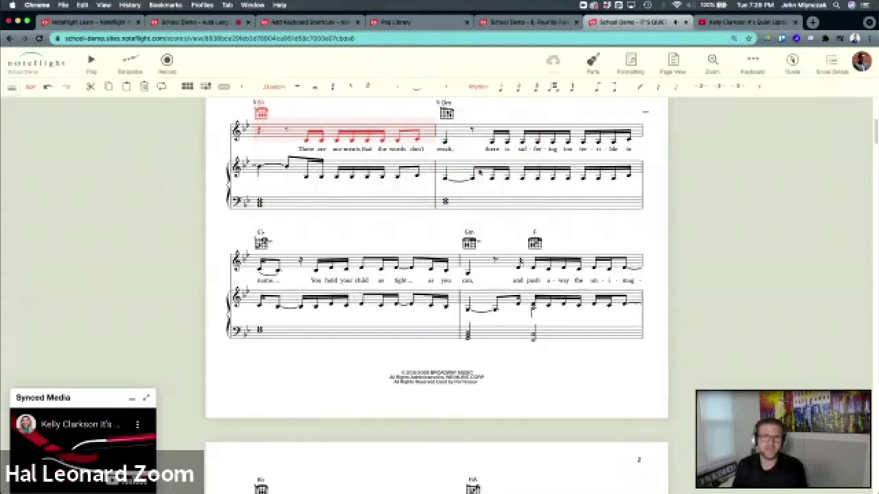
Step: Play the synced score again from the measure "reach, there is suffering too terrible to", stop playback, and minimize the synced video
left_click(132, 400)
key("super+r")
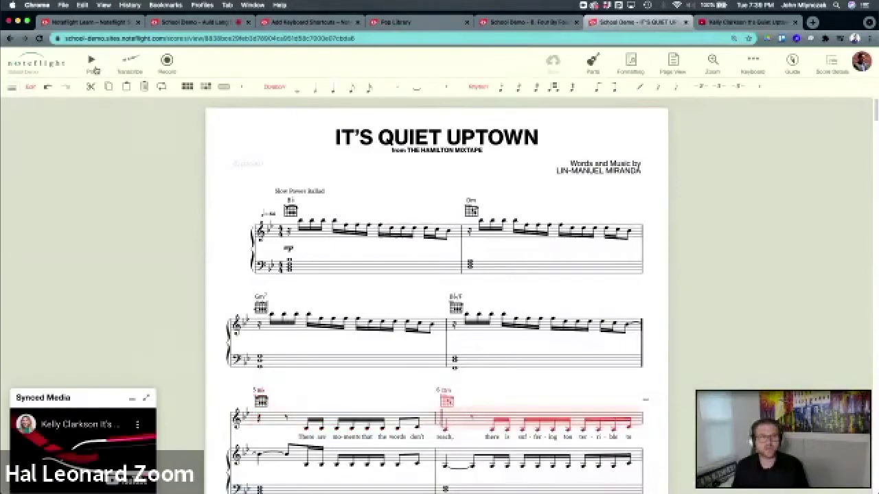
left_click(92, 63)
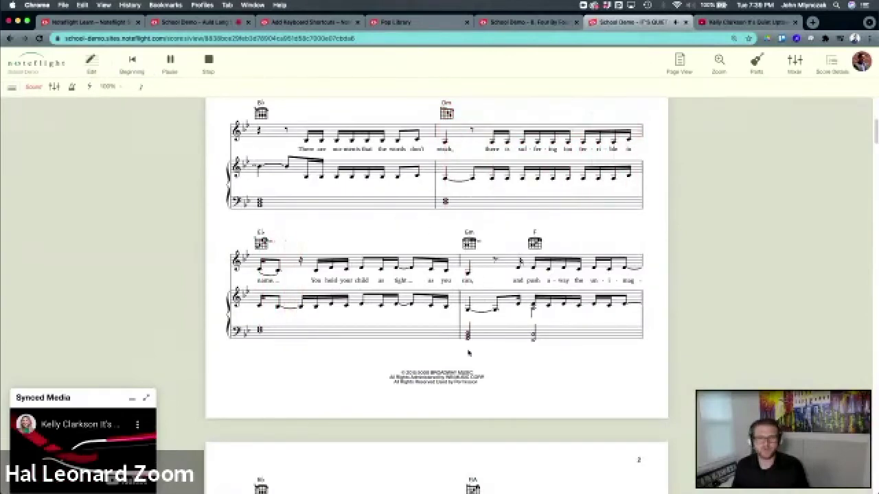
key("space")
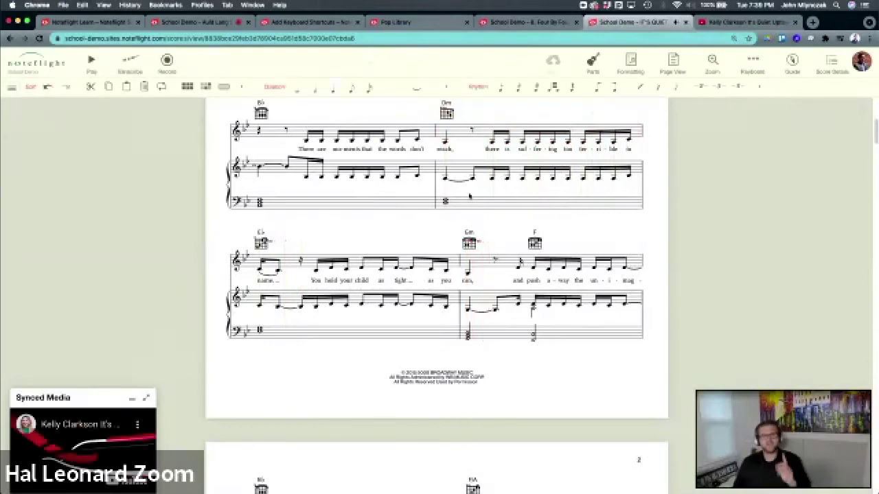
left_click(134, 399)
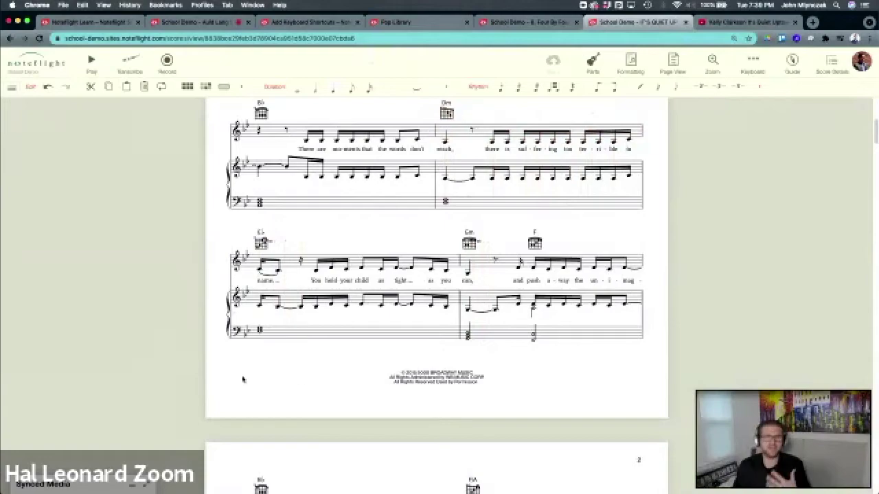
Step: Change the Voice part's instrument to Trumpet in key Bb and apply the part edit
mouse_move(874, 143)
left_mouse_down()
mouse_move(875, 103)
mouse_move(876, 137)
left_mouse_up()
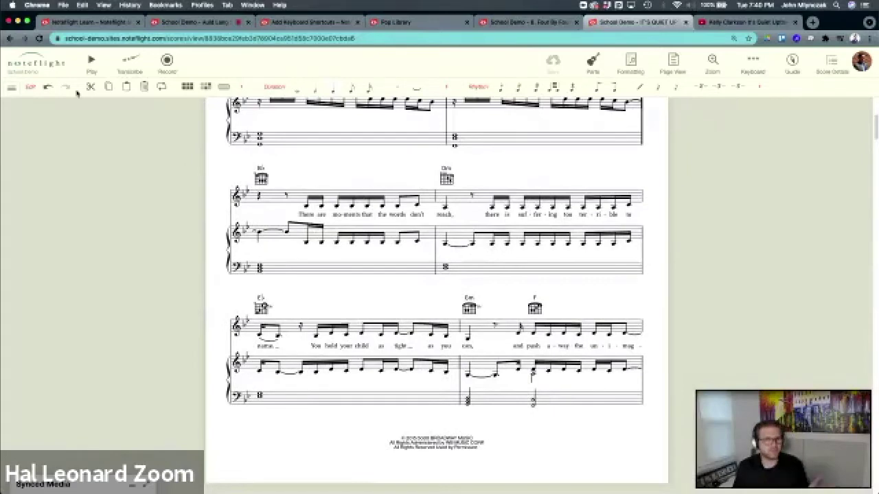
left_click(12, 88)
mouse_move(27, 125)
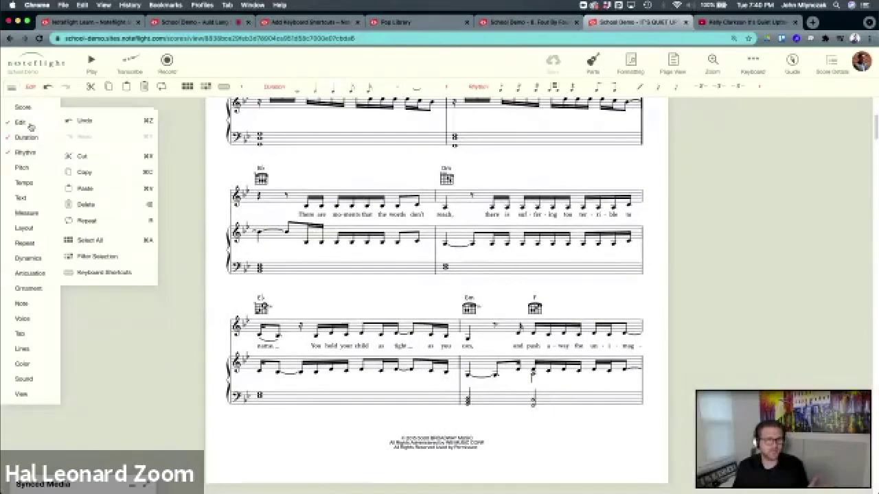
left_click(595, 63)
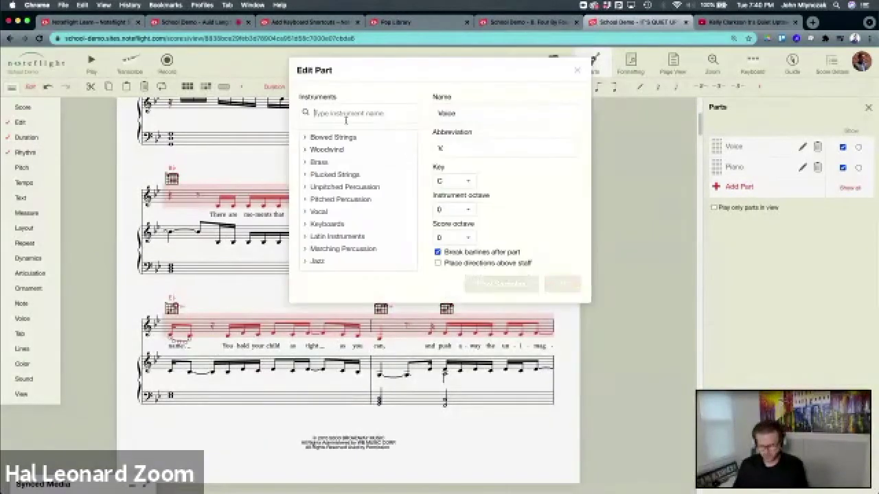
type("tr")
left_click(343, 148)
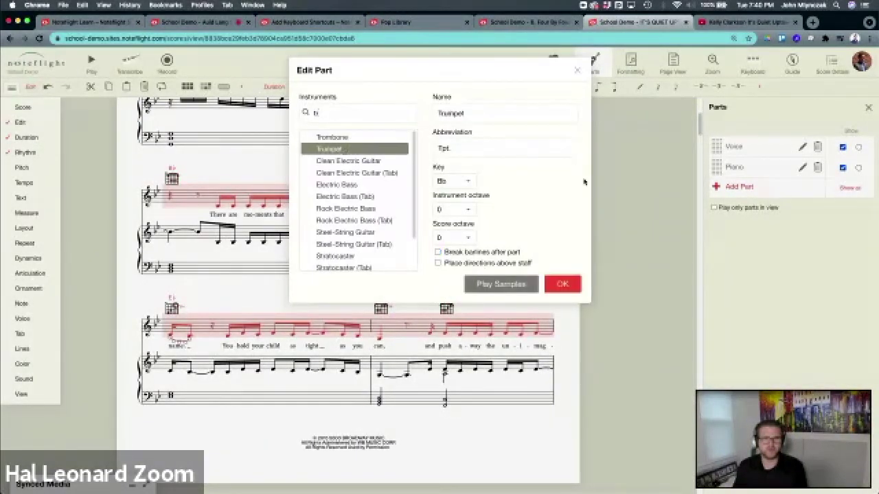
left_click(562, 285)
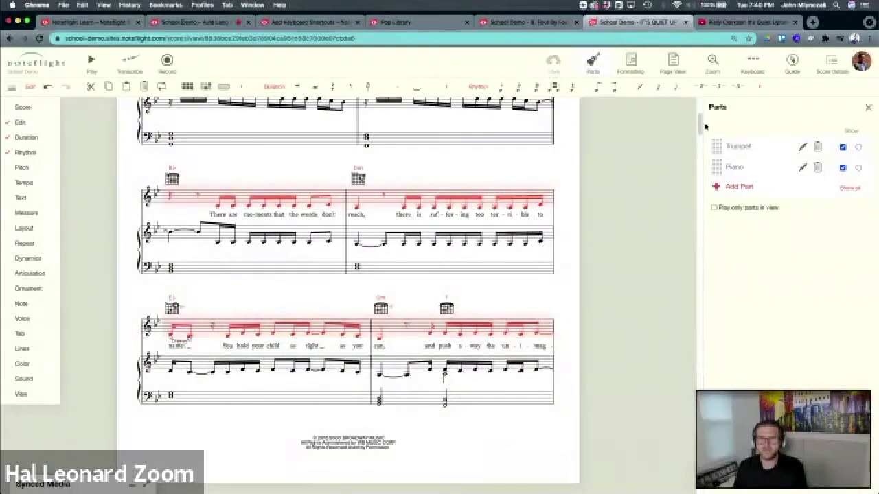
Step: Display the Score tools, show the trumpet part at its transposed written pitch, and clear the selection
left_click(55, 107)
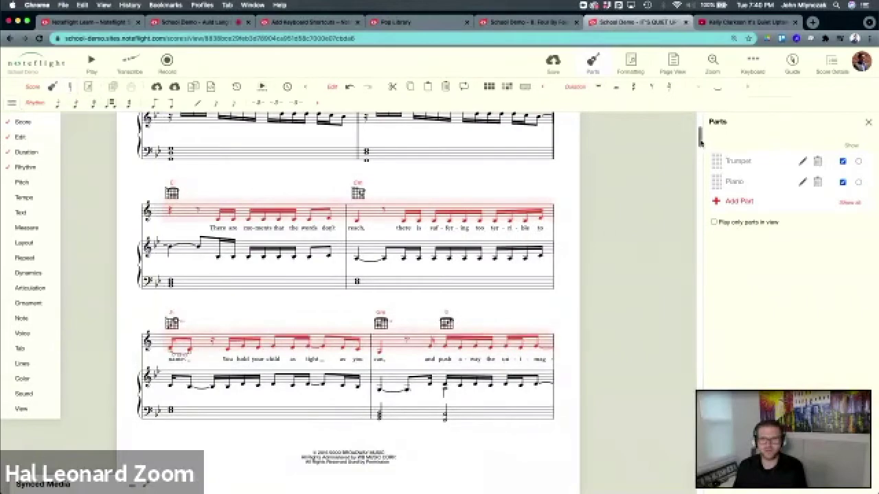
left_click_drag(700, 141, 426, 122)
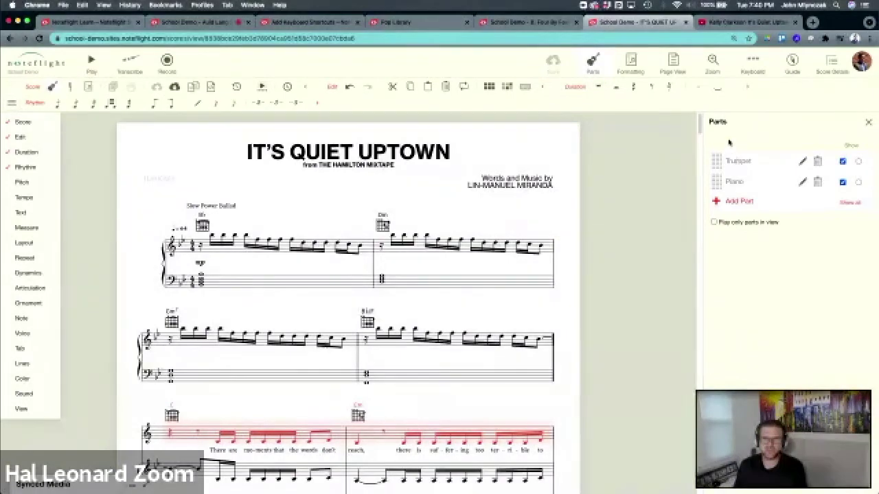
scroll(611, 304, "down", 4)
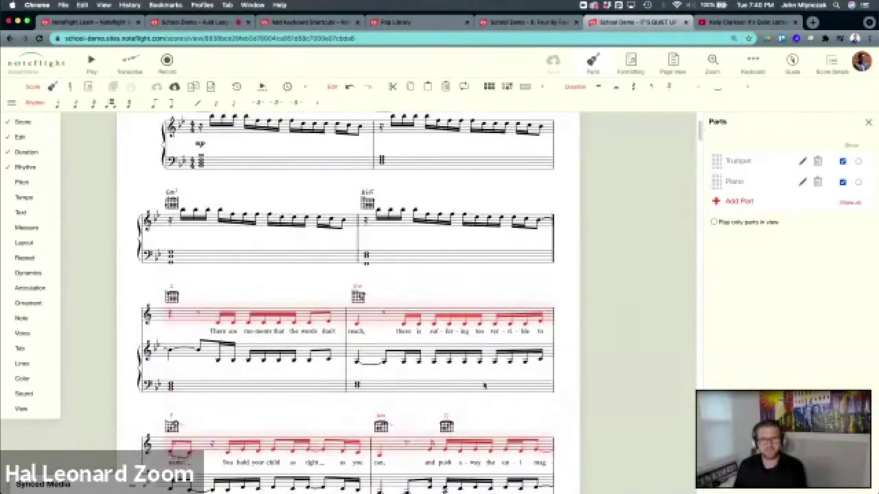
left_click(509, 407)
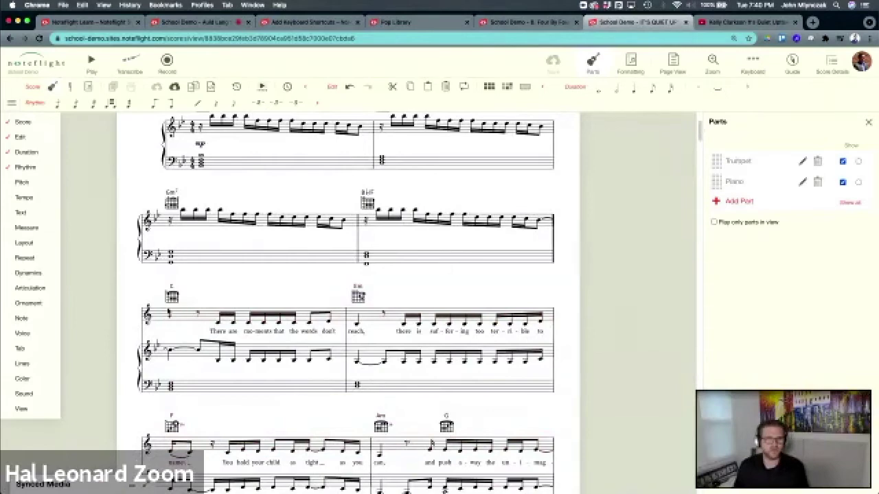
Step: Enter recording mode from the trumpet's first measure and review the mixer's playback settings for the parts and YouTube before closing it
left_click(254, 316)
left_click(92, 72)
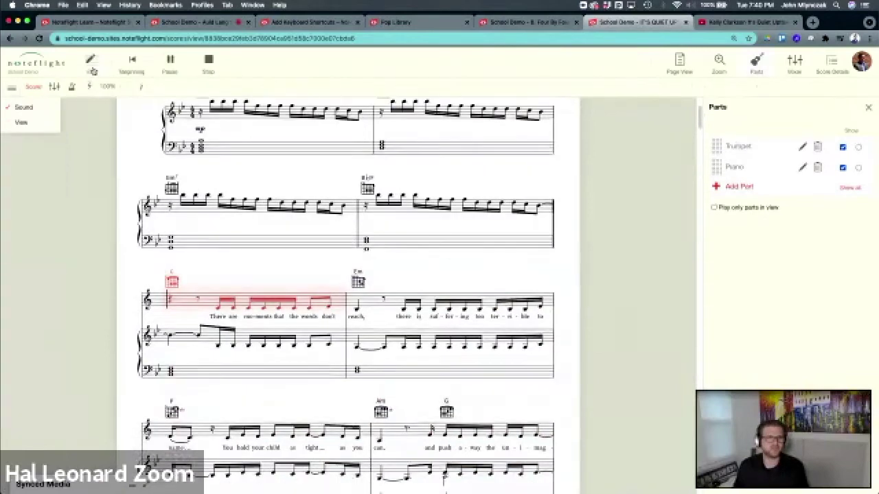
left_click(209, 68)
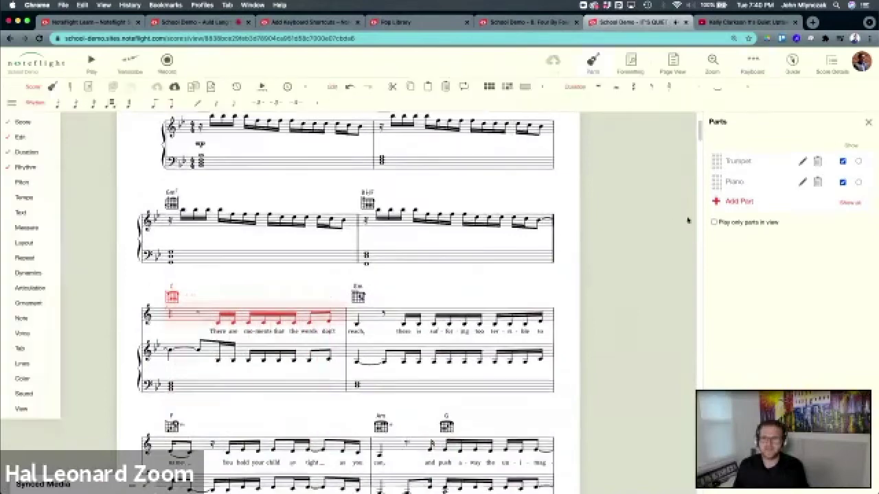
left_click(168, 62)
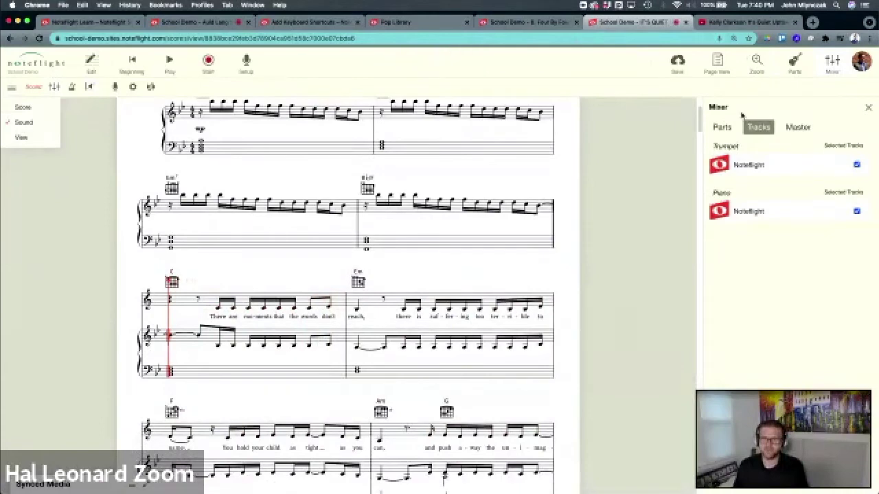
left_click(722, 127)
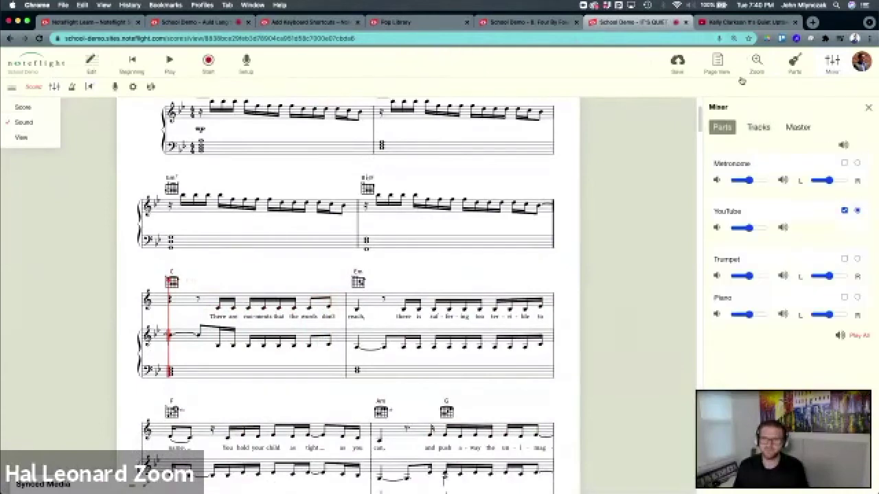
left_click(869, 108)
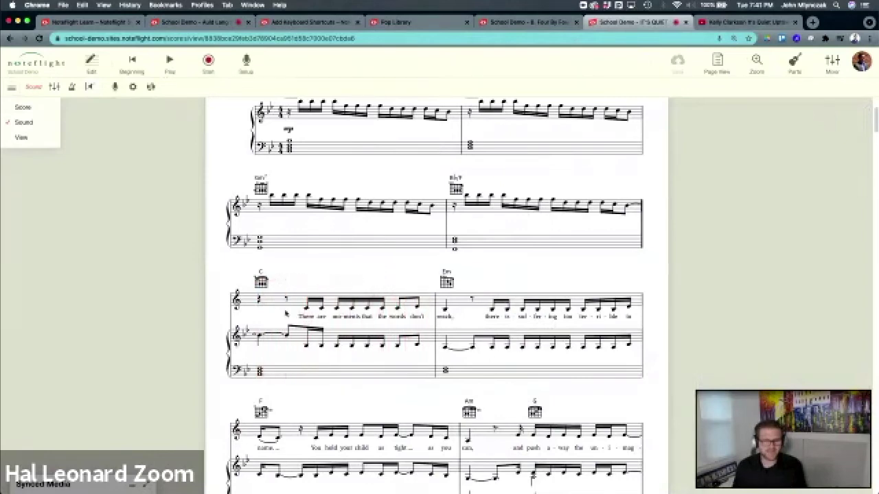
Step: Select the entire trumpet part in editing mode, raise it by an octave, and acknowledge the synced-media notice
scroll(838, 123, "up", 3)
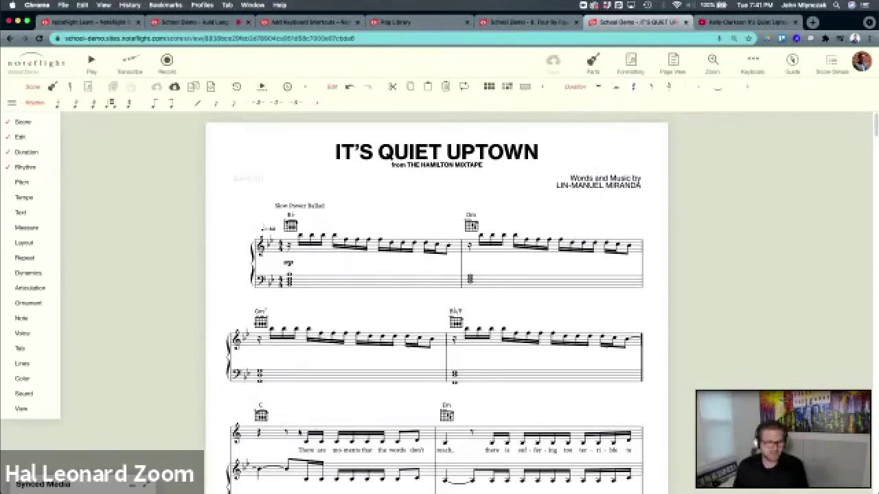
left_click(300, 435)
left_click(213, 433)
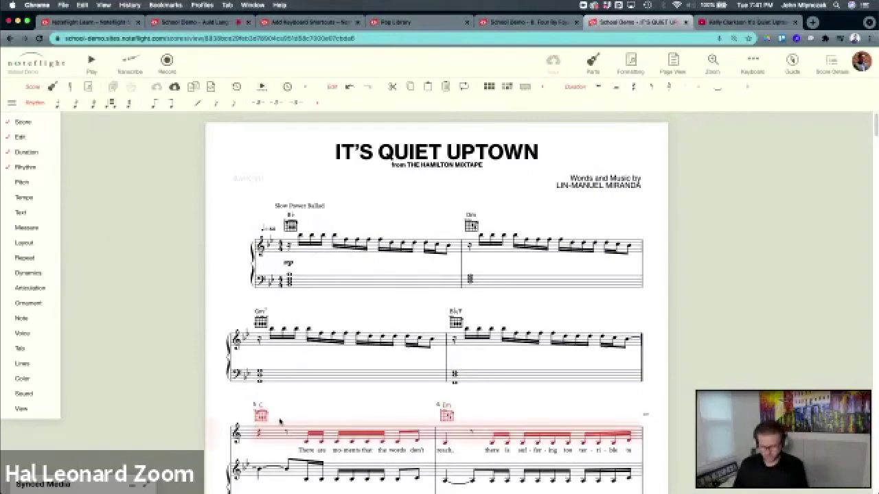
key("ctrl+v")
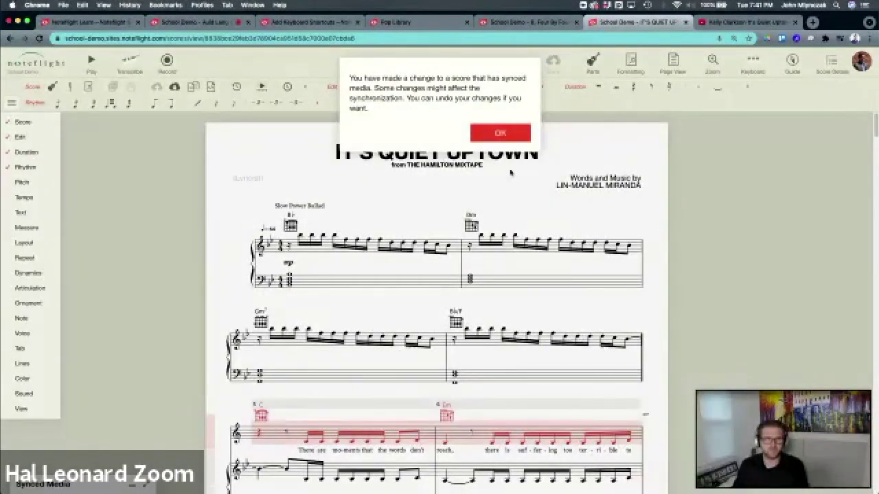
left_click(501, 134)
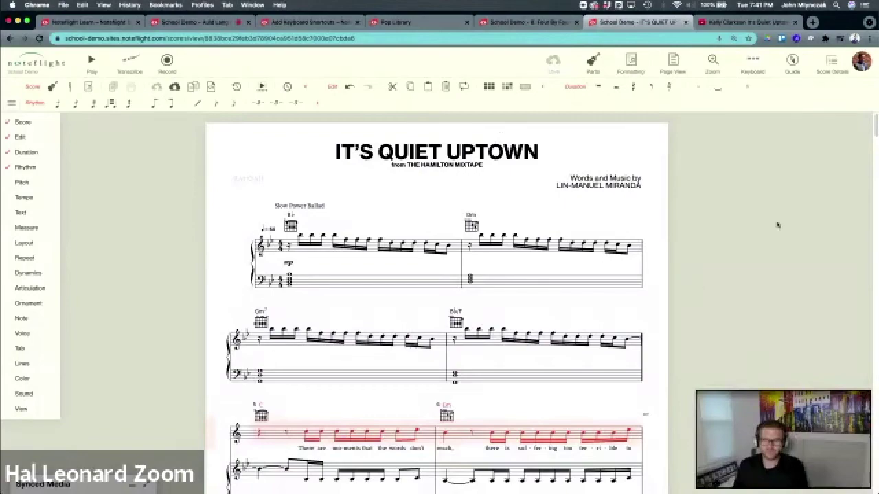
Step: Set the recording start at the measure "I spend hours in the garden", enter recording mode, and check the mixer's part settings
left_click_drag(875, 131, 875, 191)
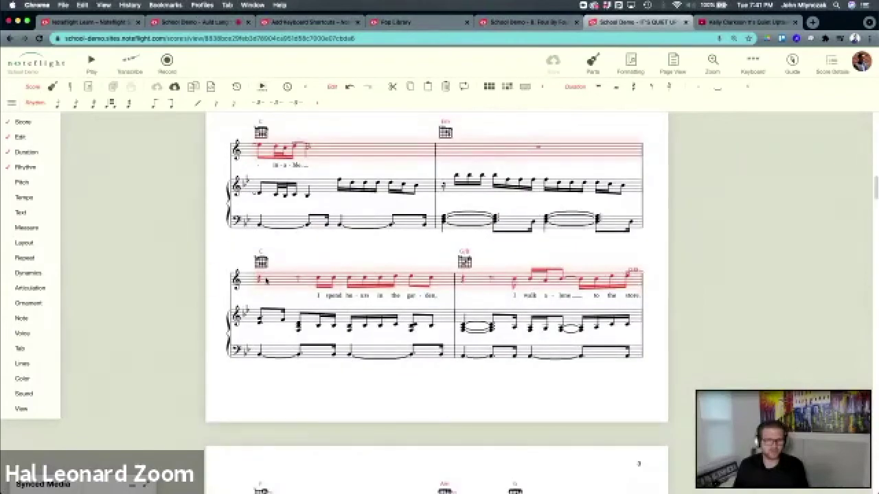
left_click(261, 285)
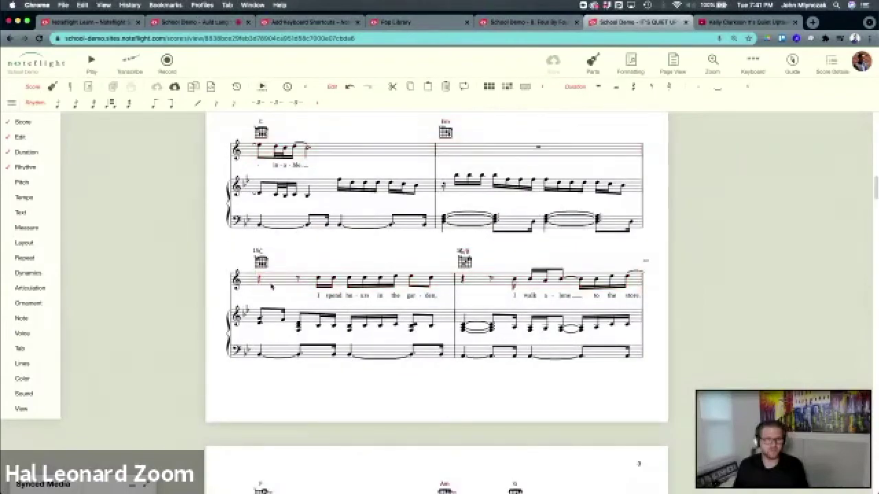
left_click(166, 62)
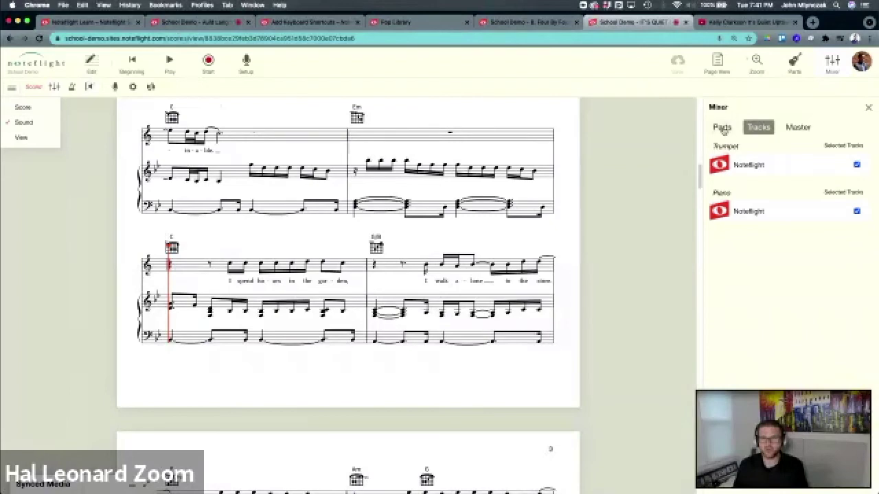
left_click(722, 130)
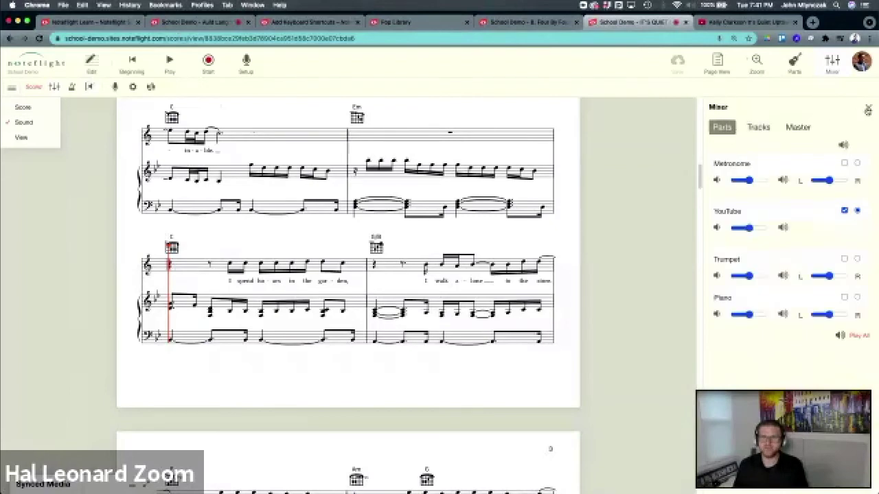
left_click(867, 110)
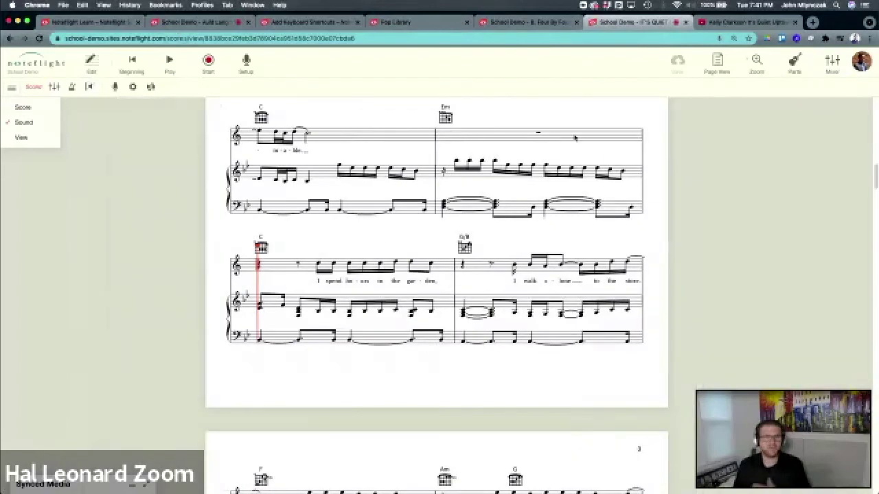
Step: Record a live trumpet track over the synced audio through "walking by himself, talking to himself, have", stop, and return to editing
left_click(209, 62)
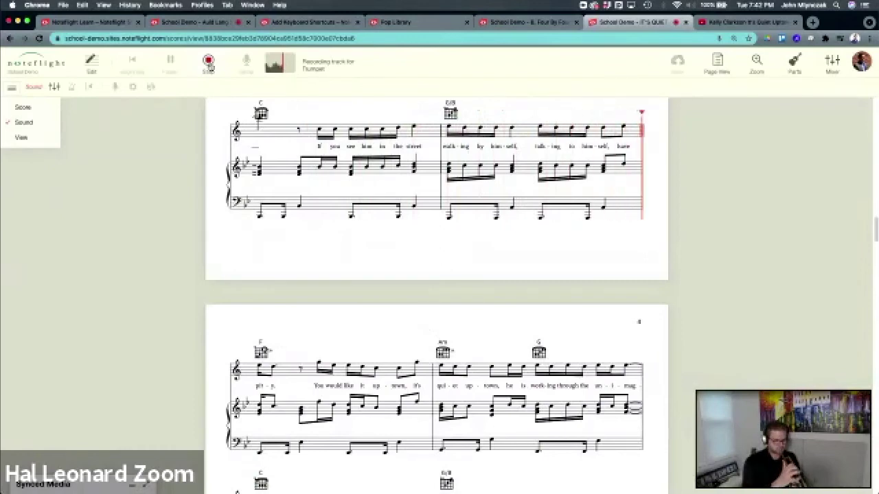
left_click(208, 62)
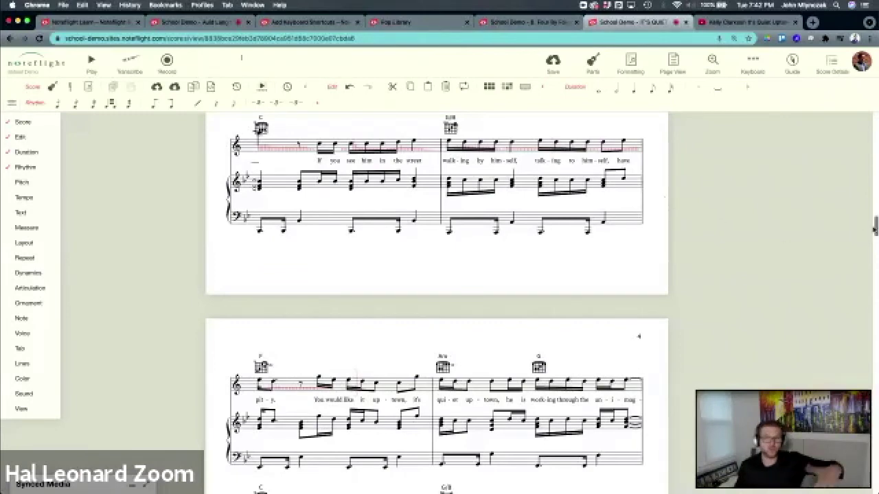
scroll(436, 303, "up", 5)
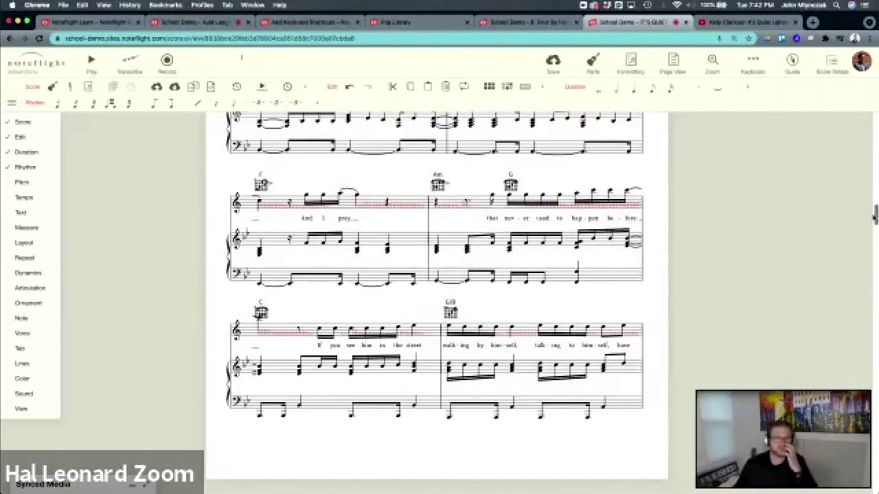
Step: Add a Bb trumpet part named "Improv" with the abbreviation "I" and move it above the Trumpet and Piano parts
left_click_drag(876, 217, 875, 138)
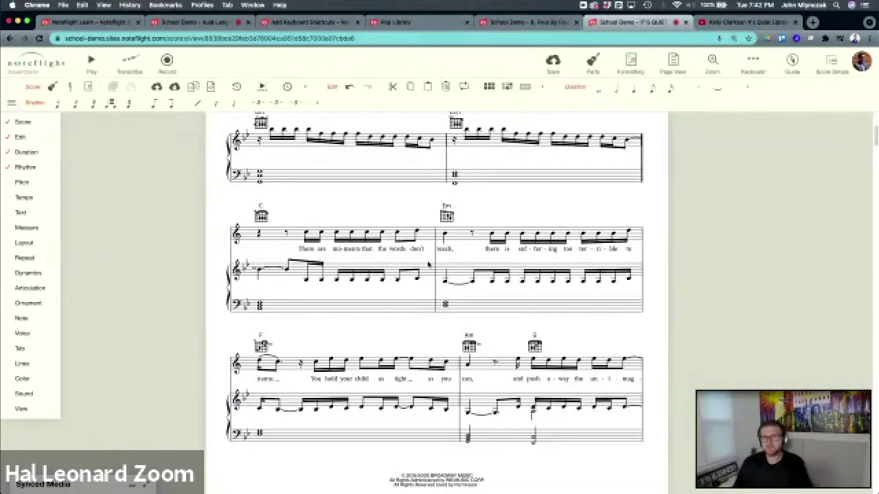
left_click(591, 68)
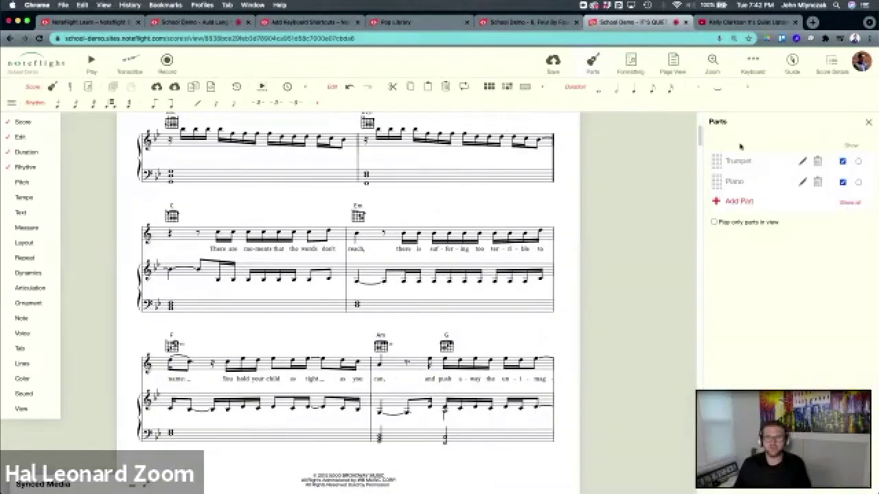
left_click(738, 201)
type("b")
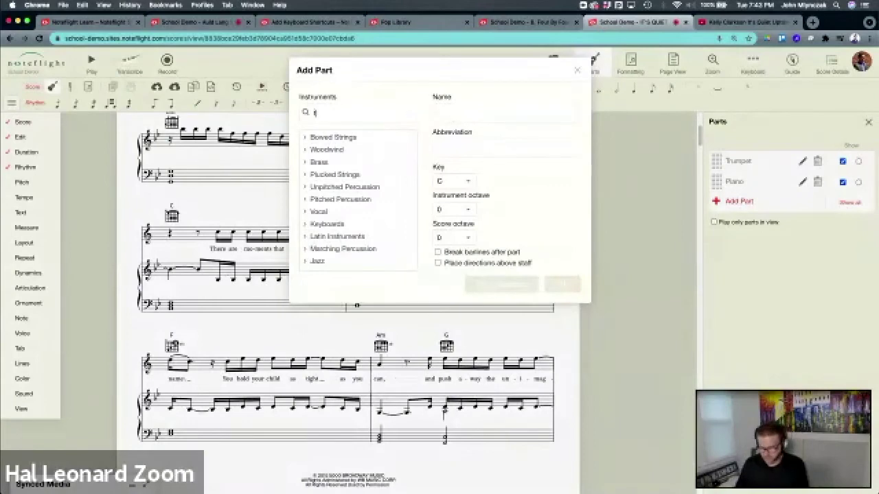
left_click(384, 149)
double_click(458, 113)
type("Improv")
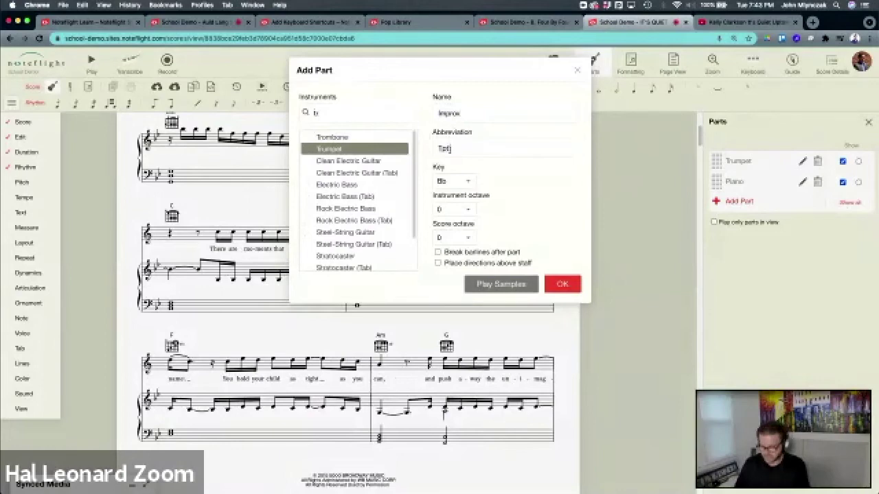
key("Tab")
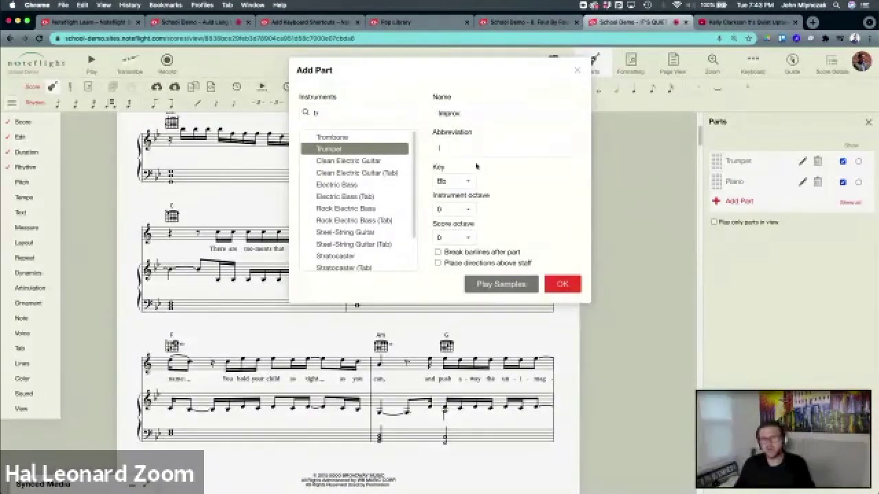
left_click(570, 282)
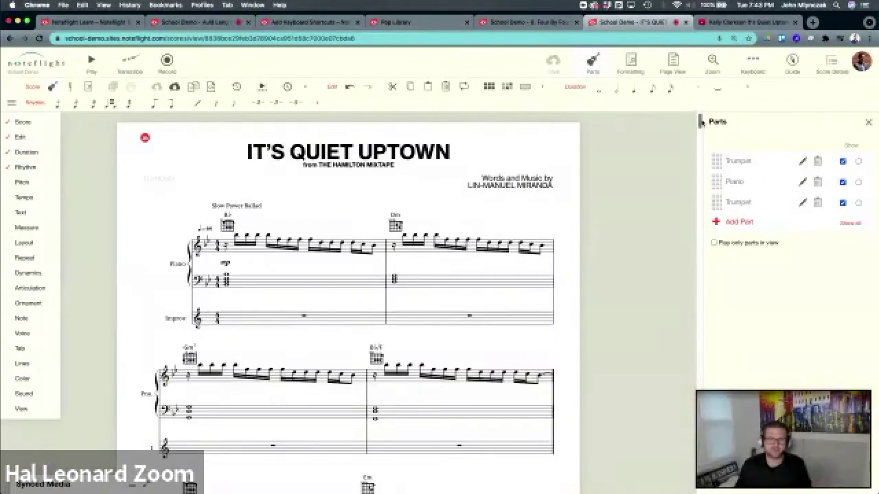
scroll(412, 123, "down", 2)
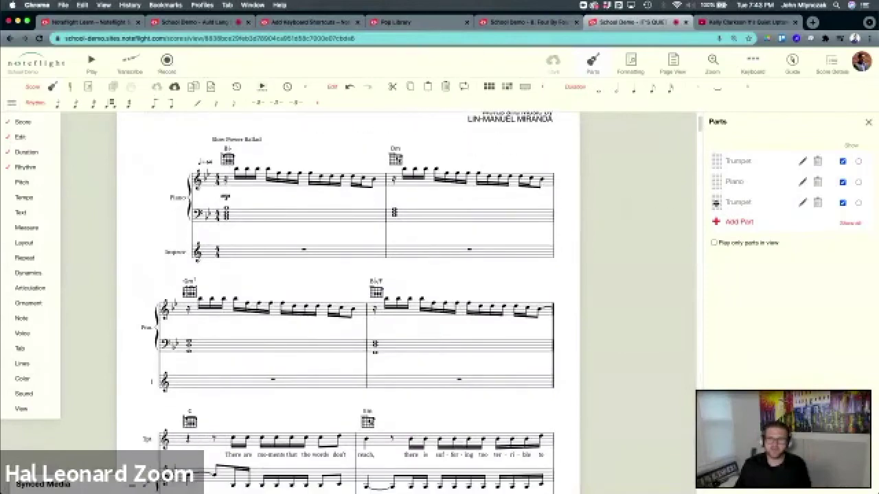
left_click_drag(716, 203, 717, 156)
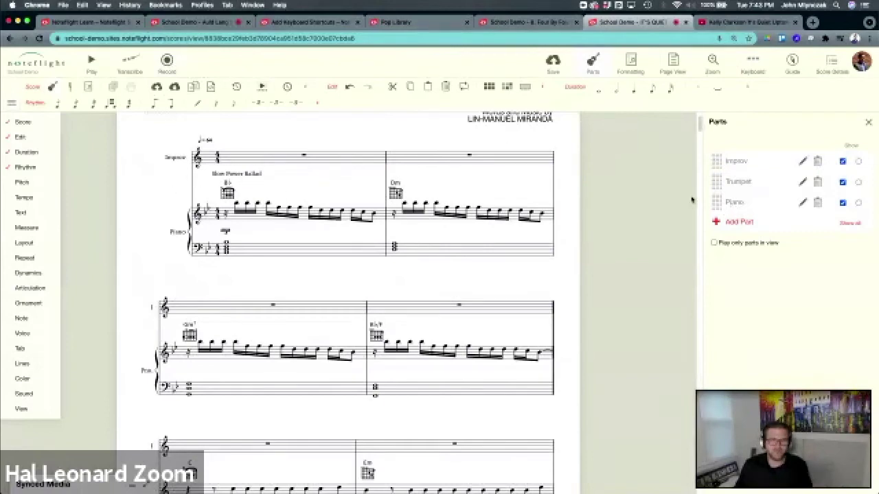
Step: Save the score in recording mode, record an Improv track from "I spend hours in the garden" into "And I pray", and return to editing
left_click_drag(703, 140, 698, 156)
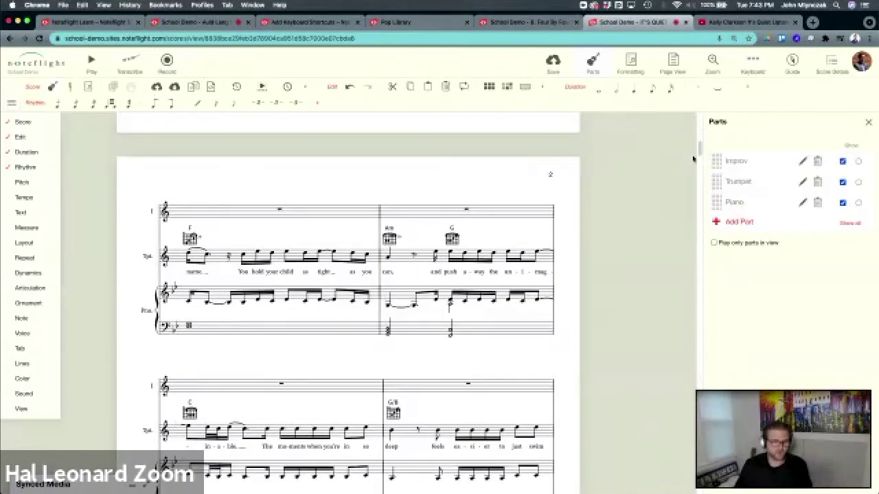
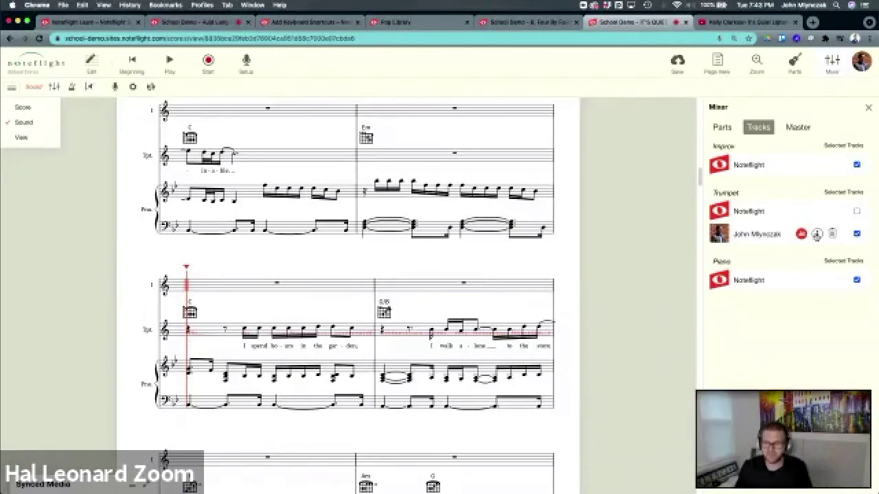
left_click(723, 129)
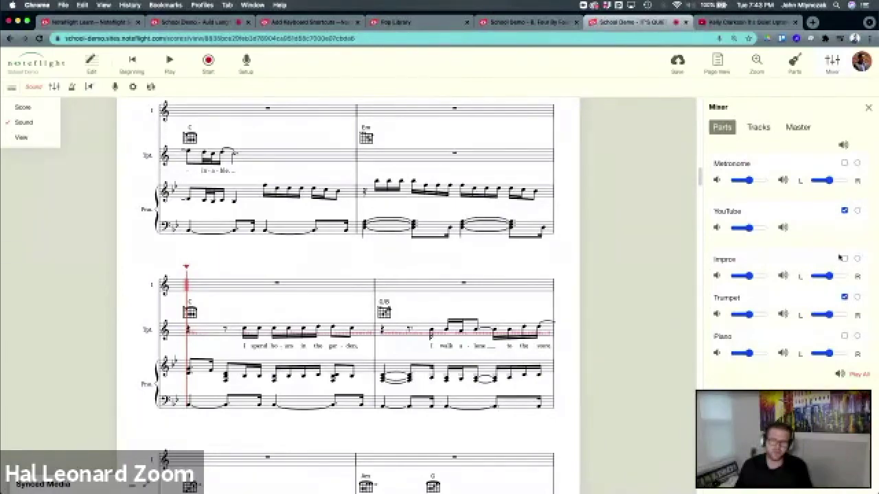
left_click(677, 62)
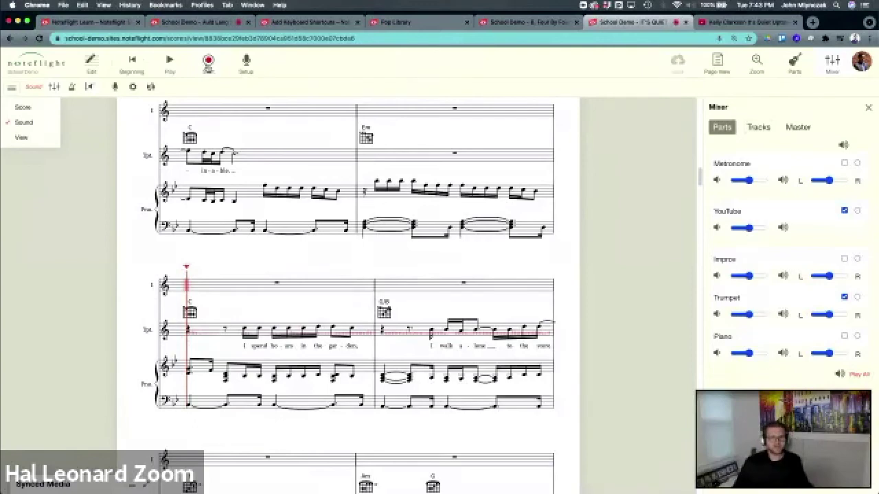
left_click(208, 62)
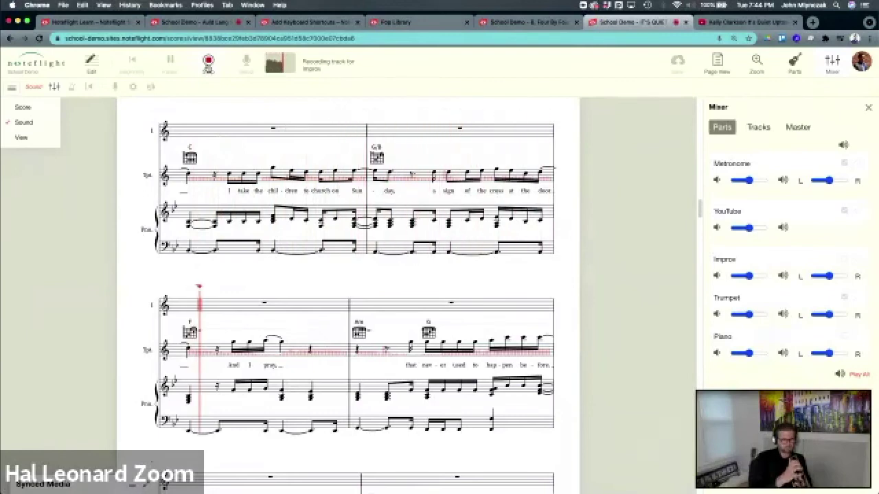
key("space")
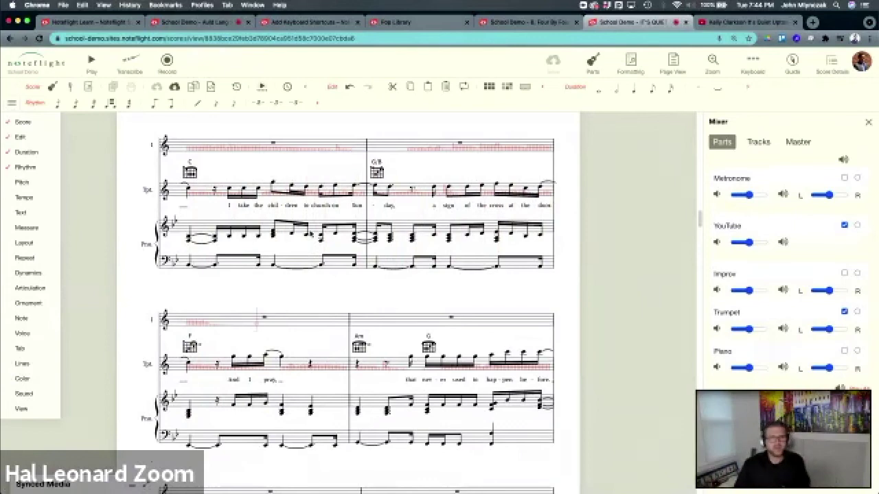
Step: Delete the rest in measure 20 of the Improv staff and acknowledge the track synchronization and multi-measure rest notices
left_click(185, 146)
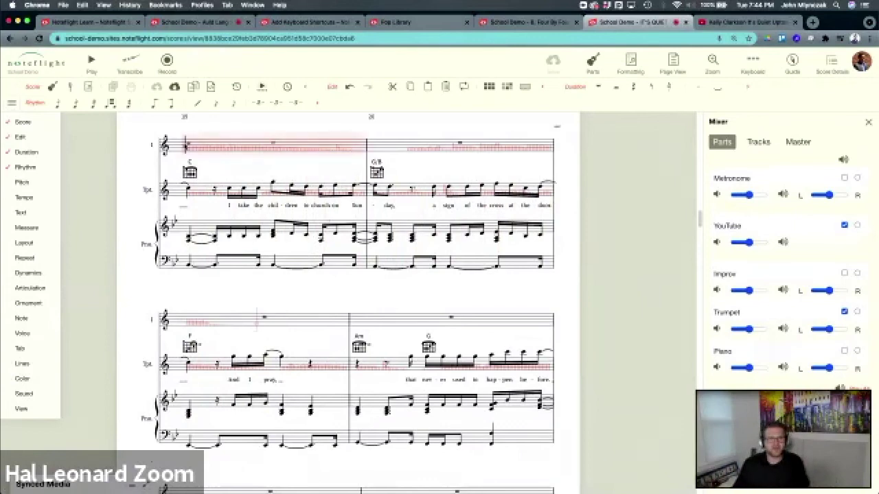
left_click(374, 146)
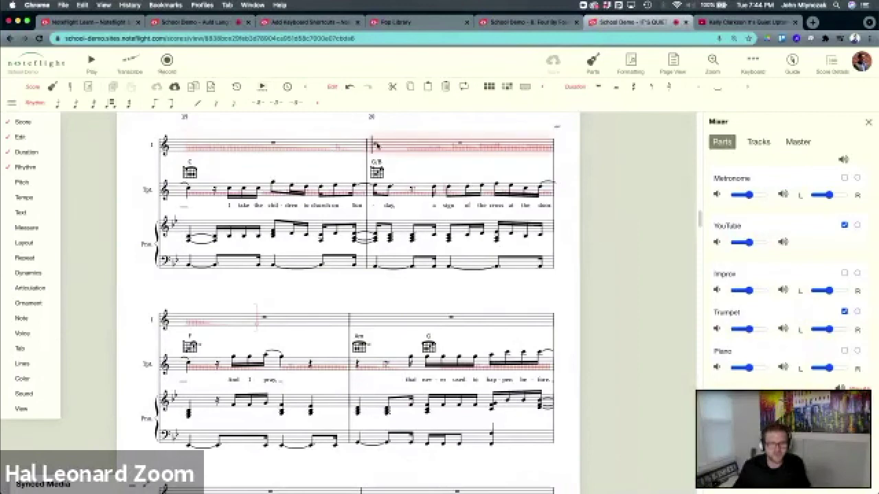
key("Delete")
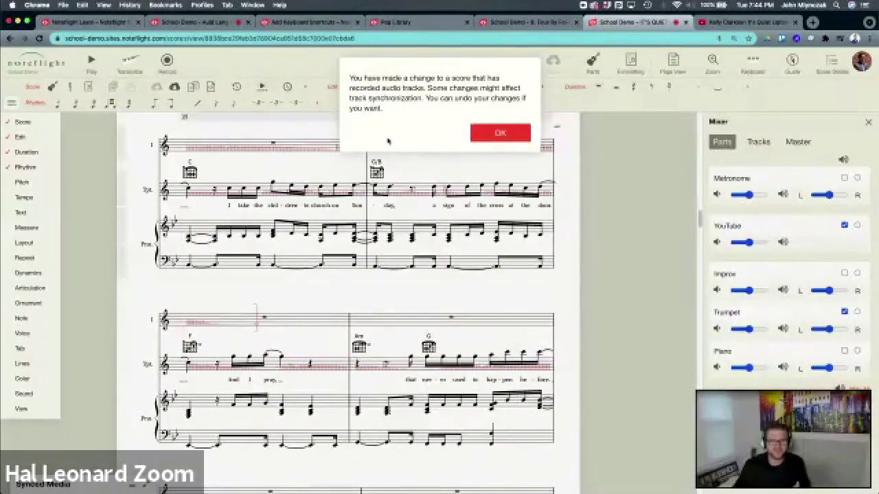
key("Return")
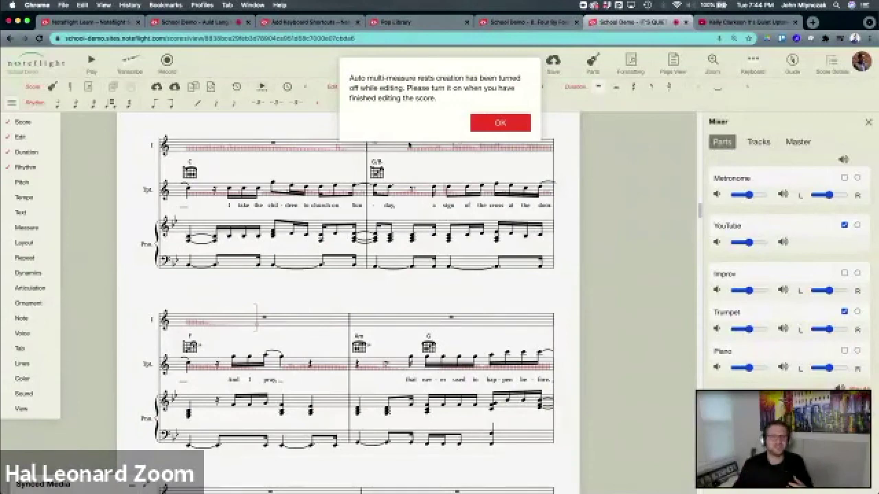
left_click(500, 122)
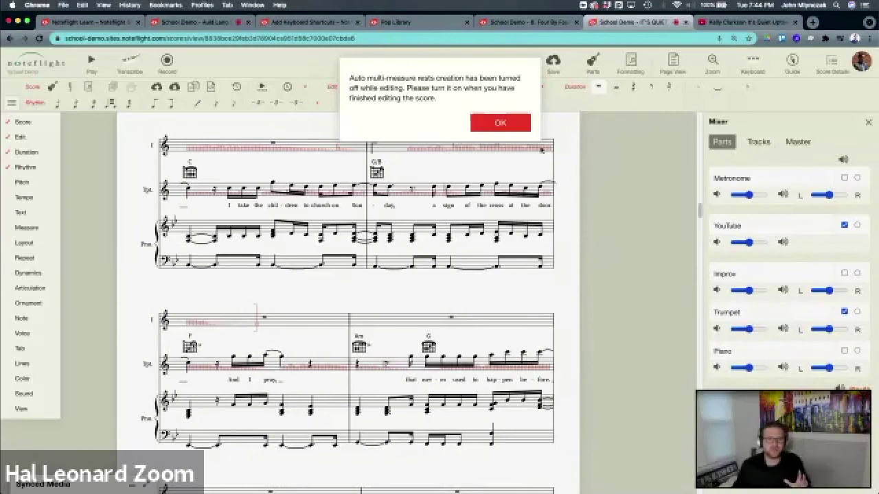
left_click(523, 131)
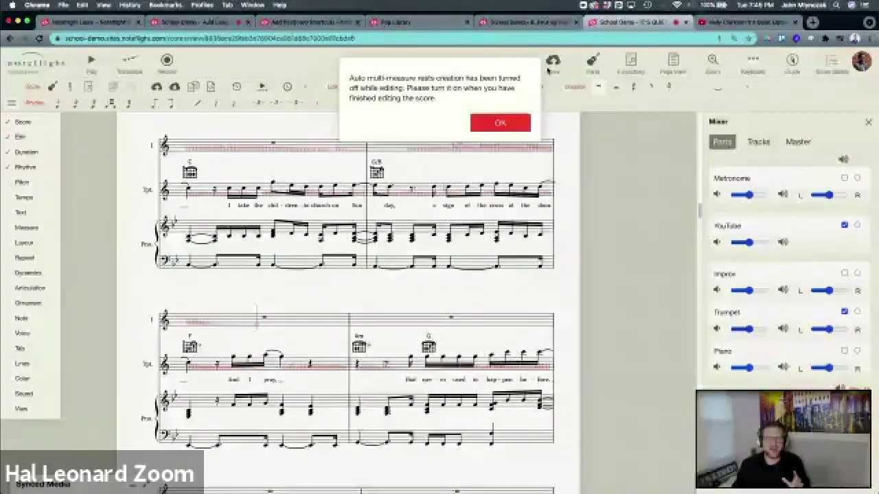